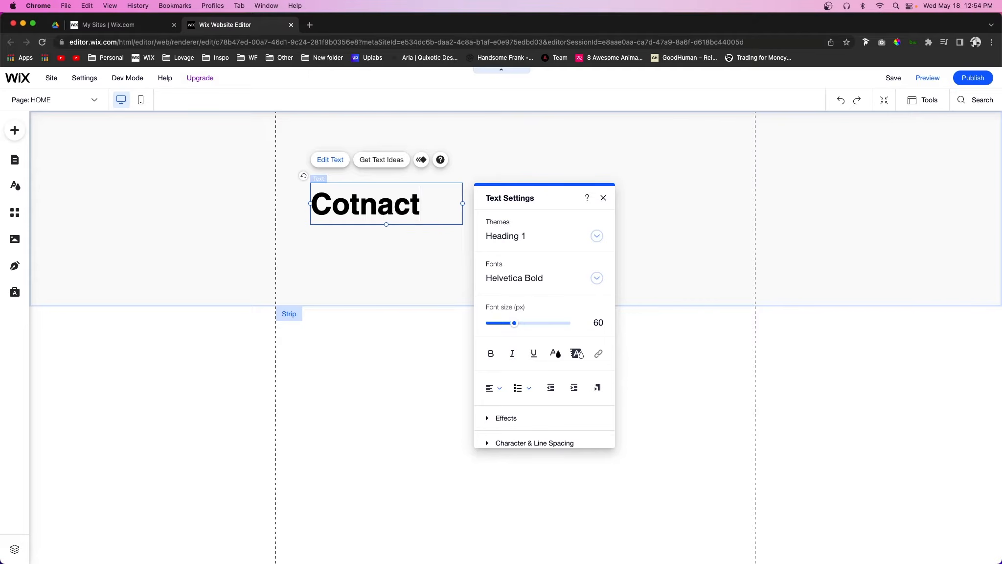
Change the heading text to "Get In Touch" and move the heading a little higher in the strip.
text(n)
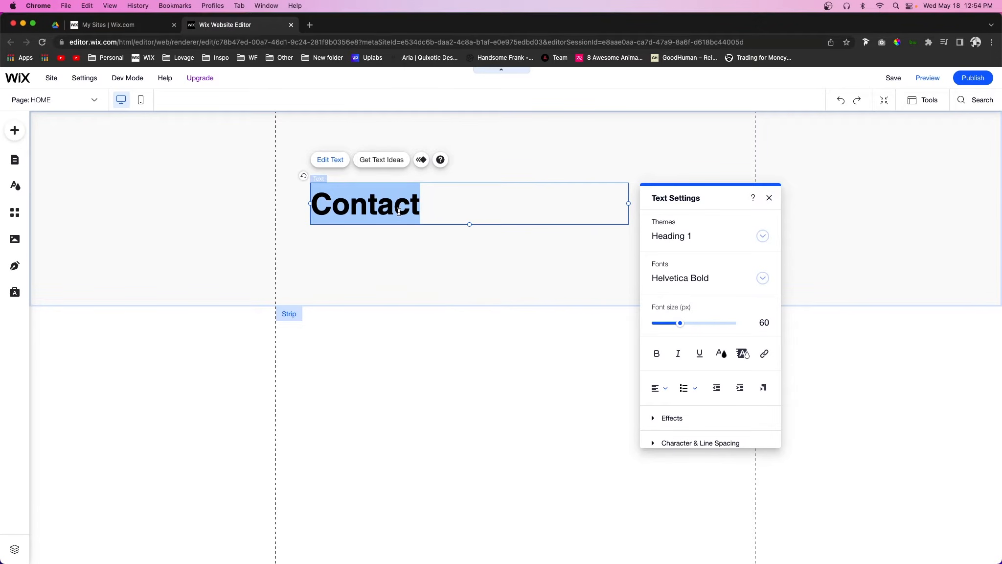
text(Get)
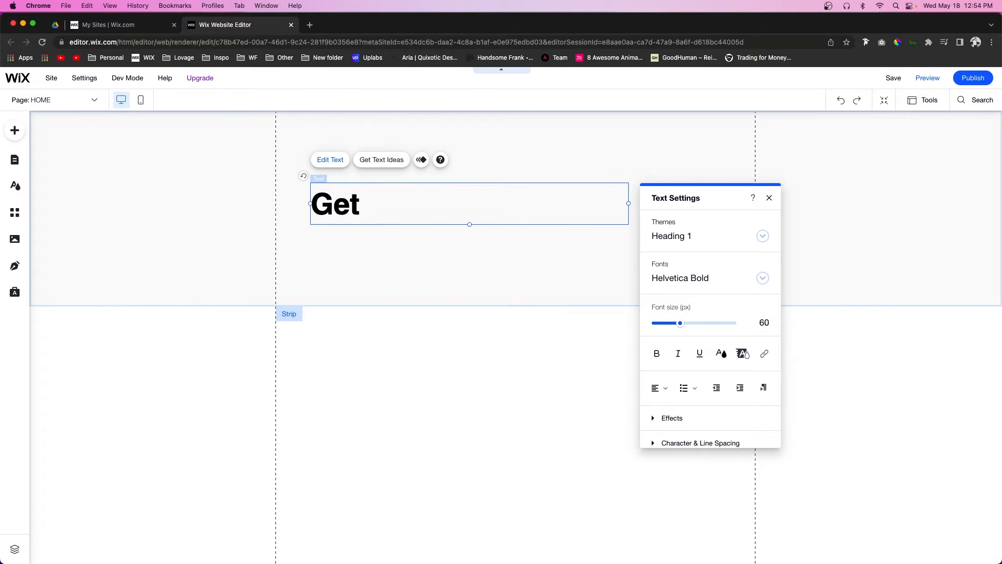
text( In Touch)
click(486, 259)
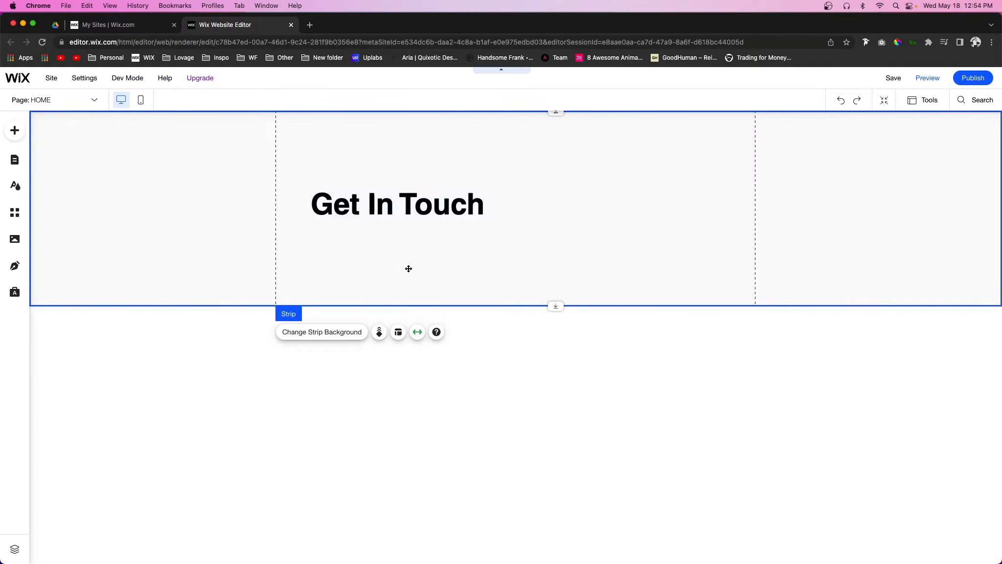
drag(372, 203, 372, 172)
Add a themed paragraph below the "Get In Touch" heading and widen it so its text fits on two lines.
click(14, 130)
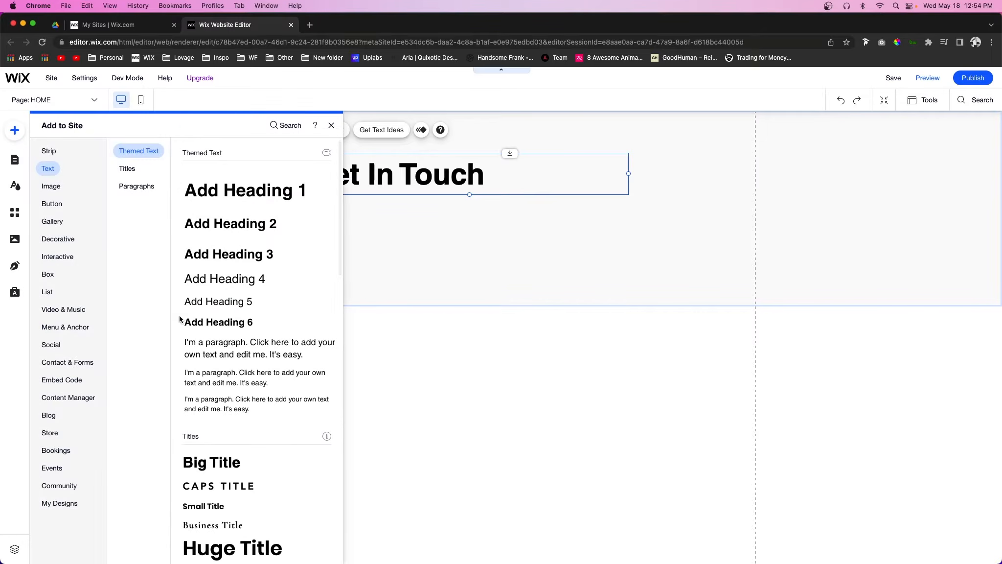
drag(204, 361, 363, 213)
drag(464, 222, 548, 219)
click(597, 238)
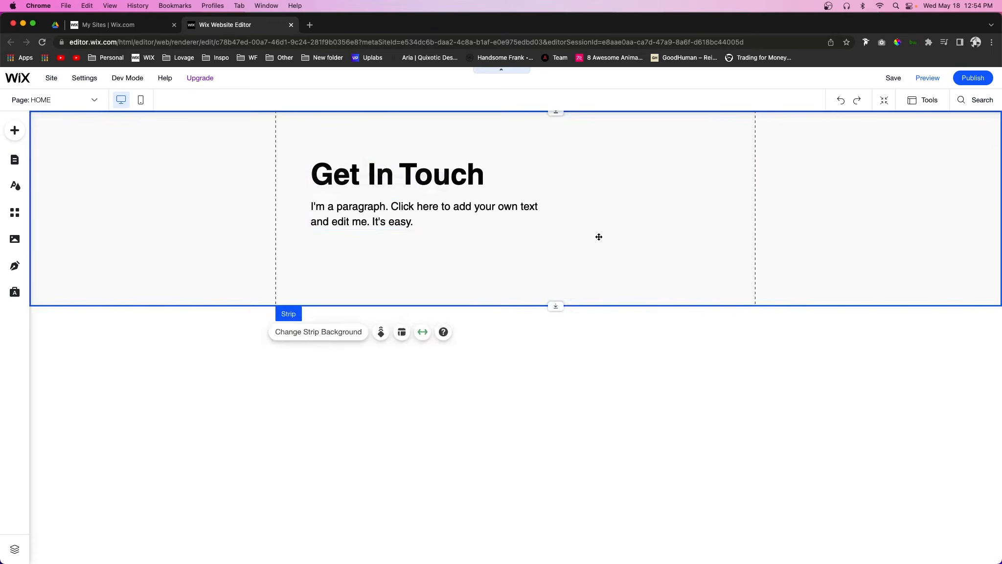
Move the heading and paragraph down together so they sit nearer the strip's vertical middle.
click(383, 191)
shift+click(377, 208)
drag(377, 208, 378, 220)
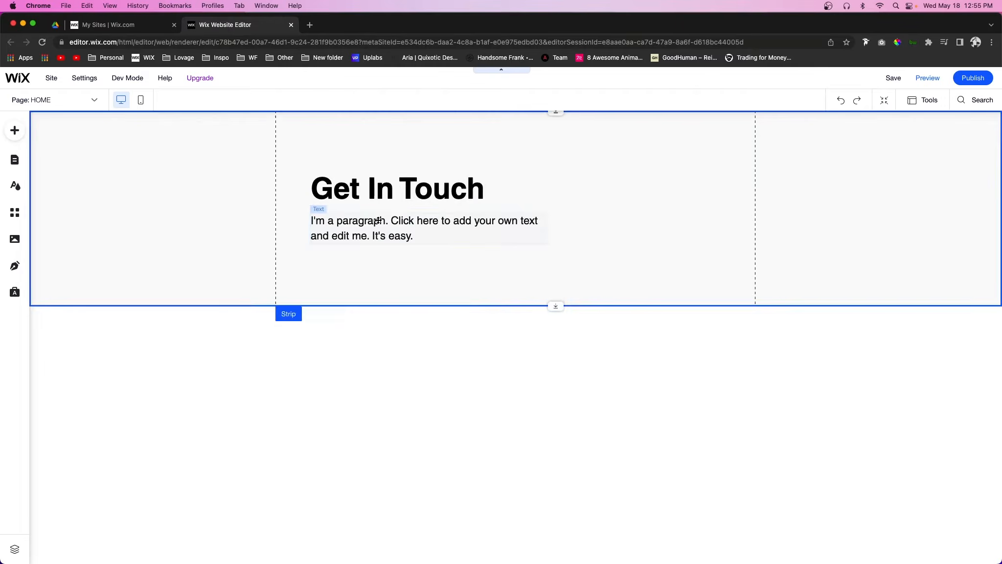
click(430, 265)
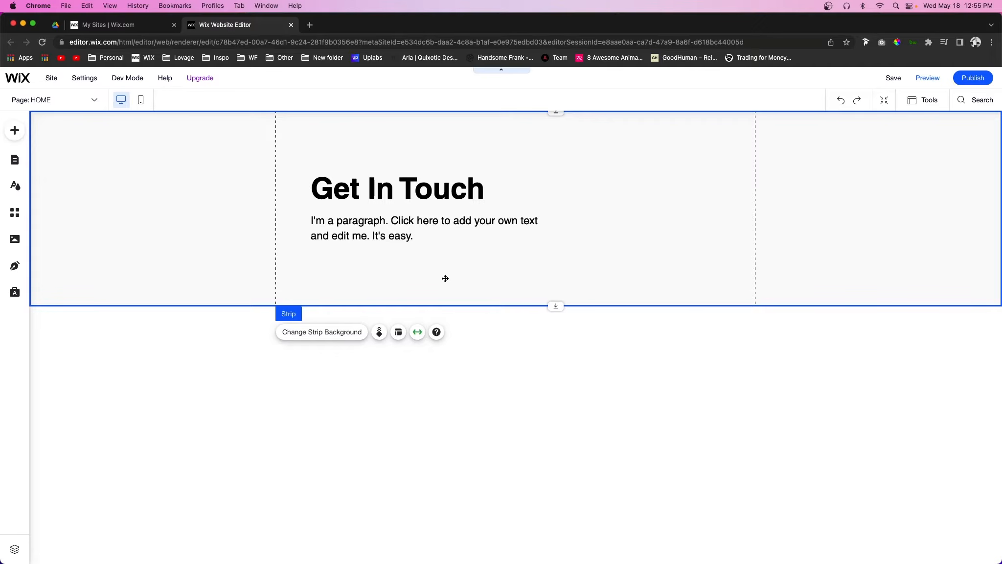
Add a blank classic strip directly below the heading strip and set its height to 600 px.
click(515, 306)
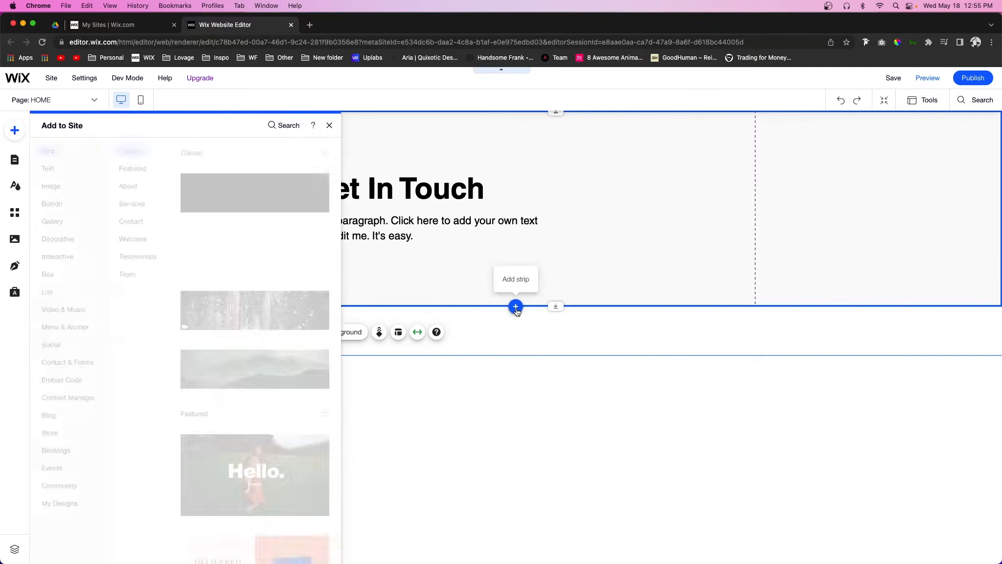
click(282, 255)
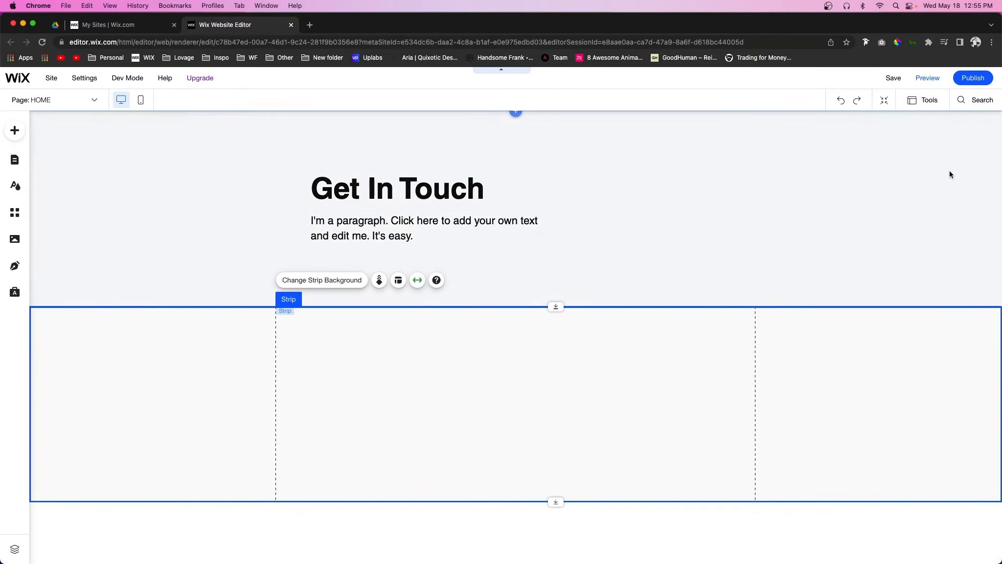
click(925, 101)
click(930, 136)
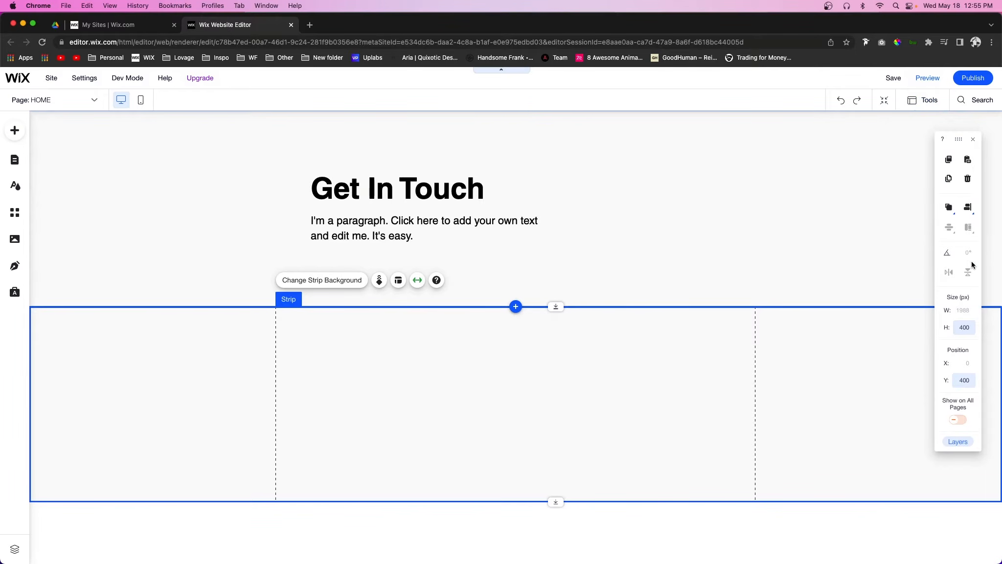
click(970, 326)
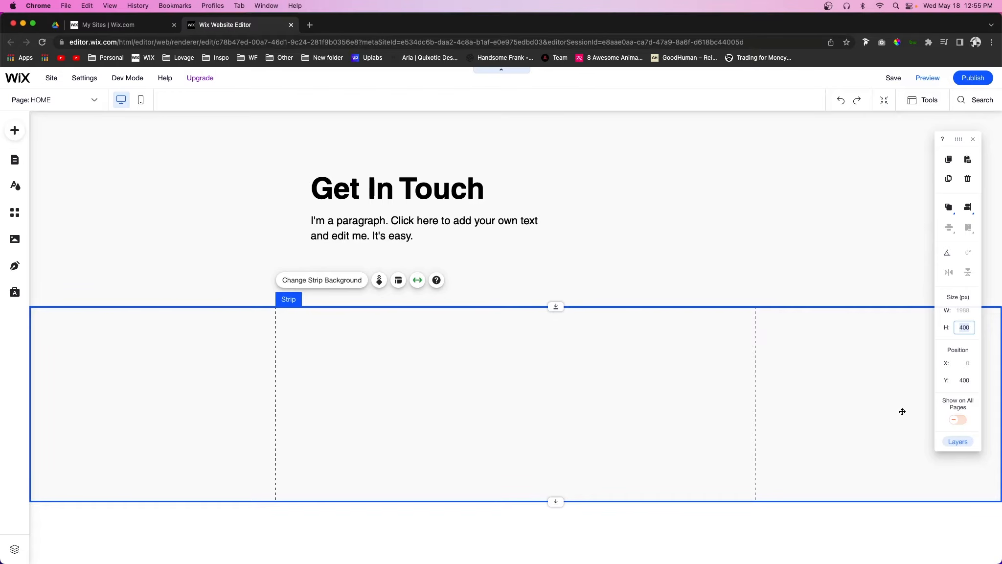
key(Return)
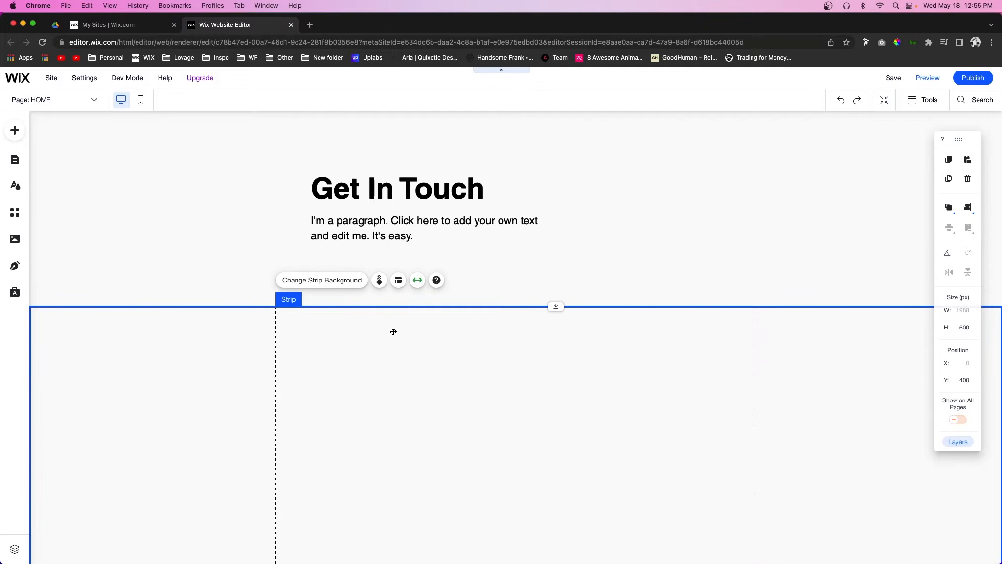
Split the new strip into two columns by adding a column to its layout.
scroll(393, 331, down, 2)
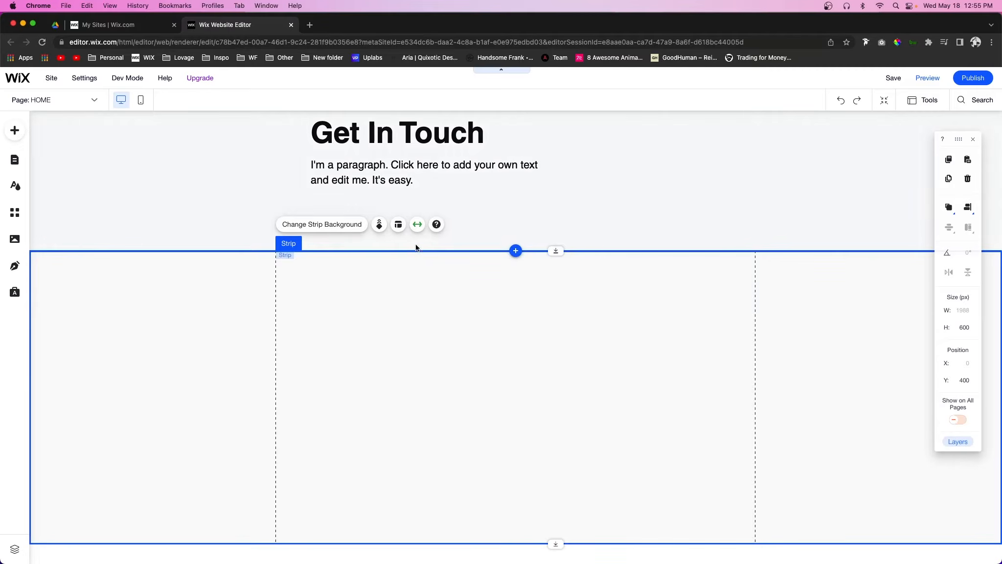
click(399, 225)
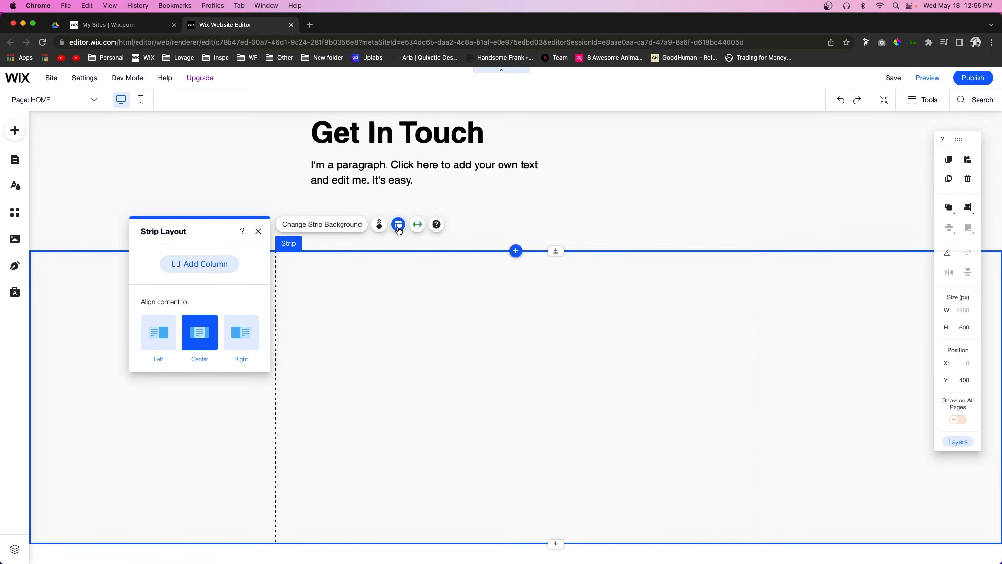
click(221, 265)
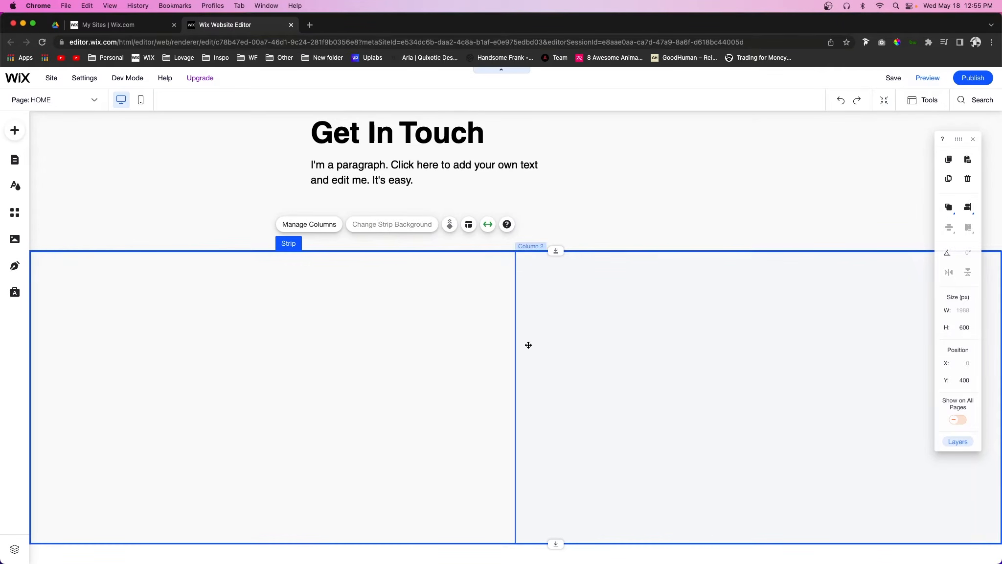
Search Wix media for "office" and set the photo of two men at a laptop as the first column's background.
click(325, 338)
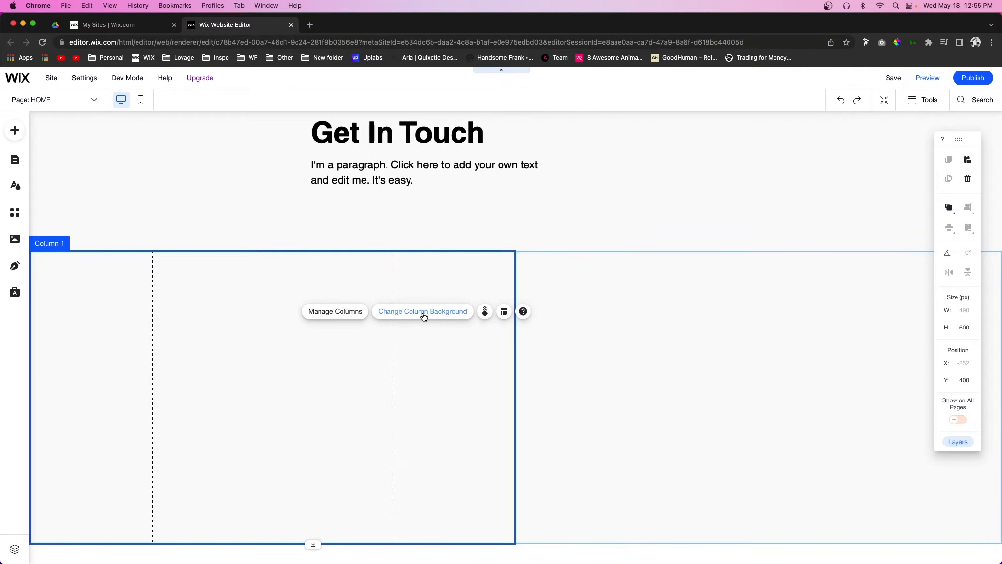
click(411, 312)
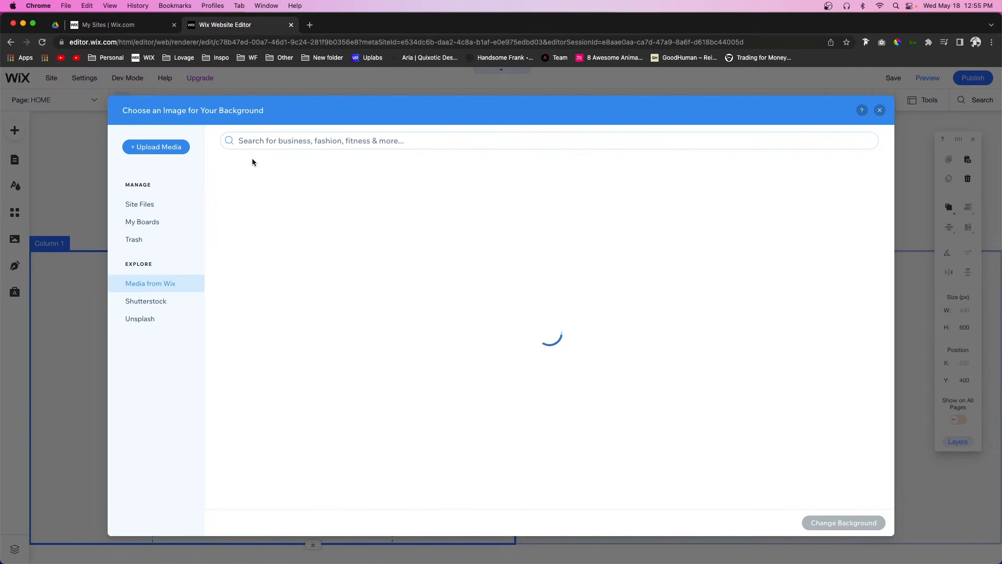
text(offi)
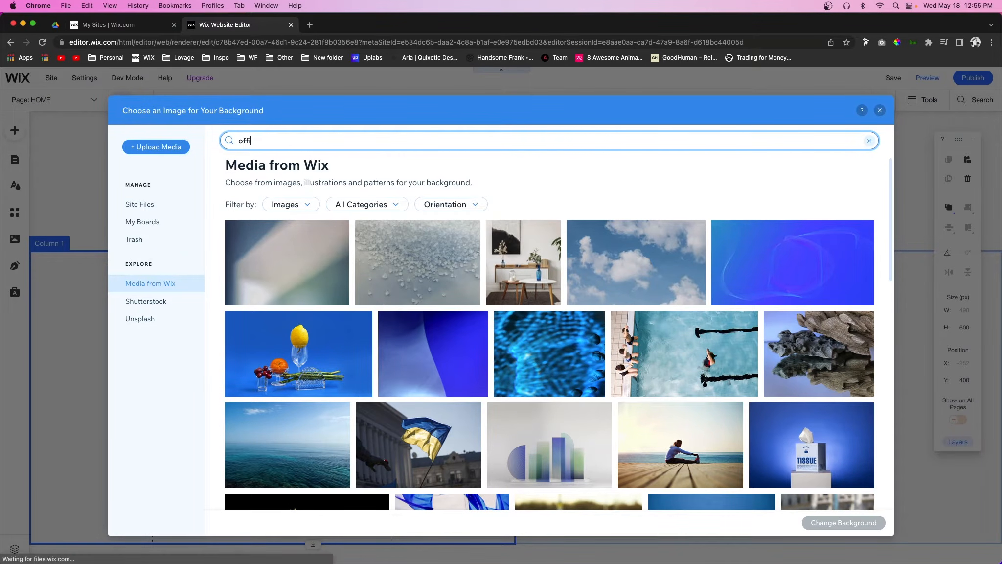
text(ce)
key(Return)
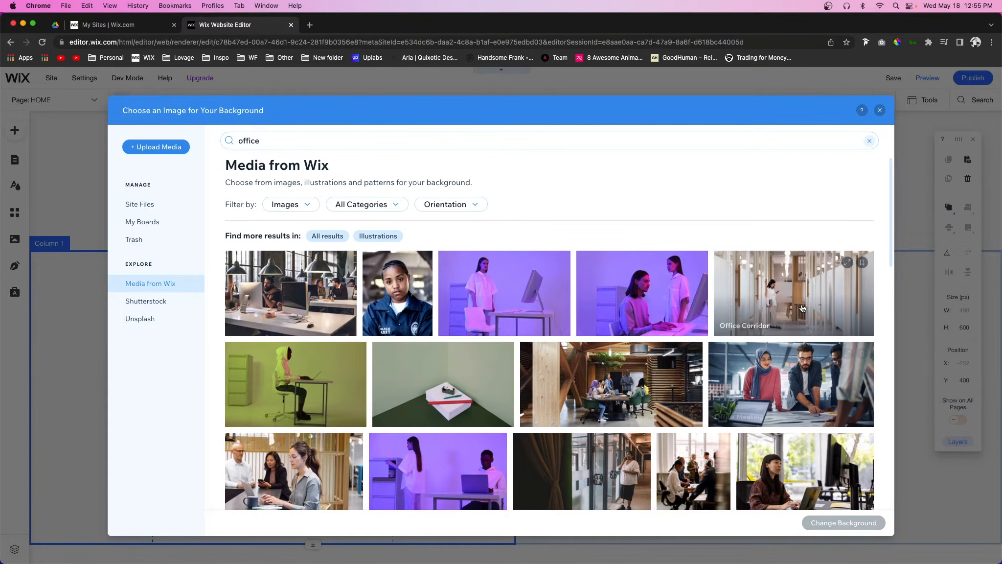
scroll(425, 289, down, 5)
double_click(426, 289)
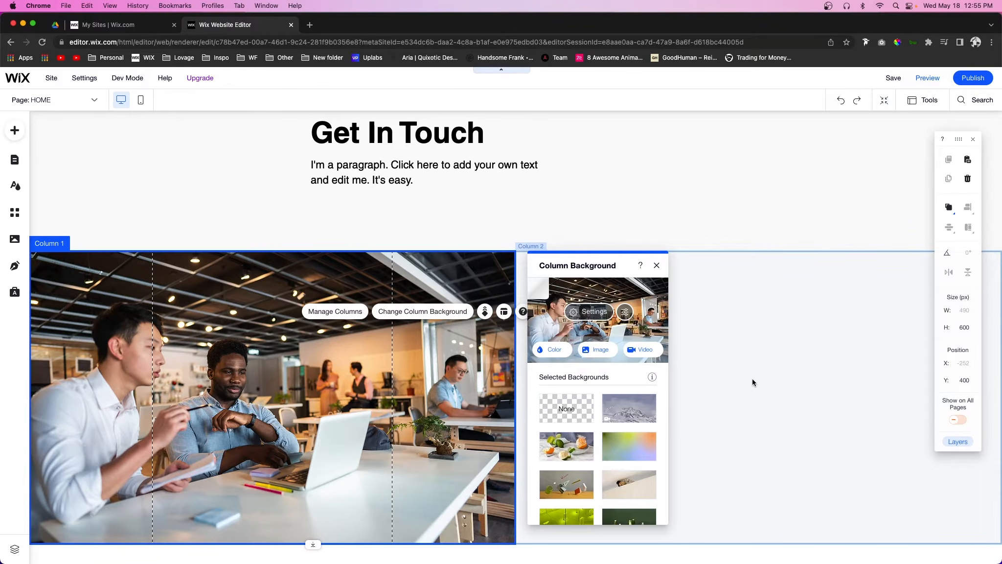
Place a copy of the introductory paragraph in the empty second column.
click(806, 374)
scroll(722, 317, up, 1)
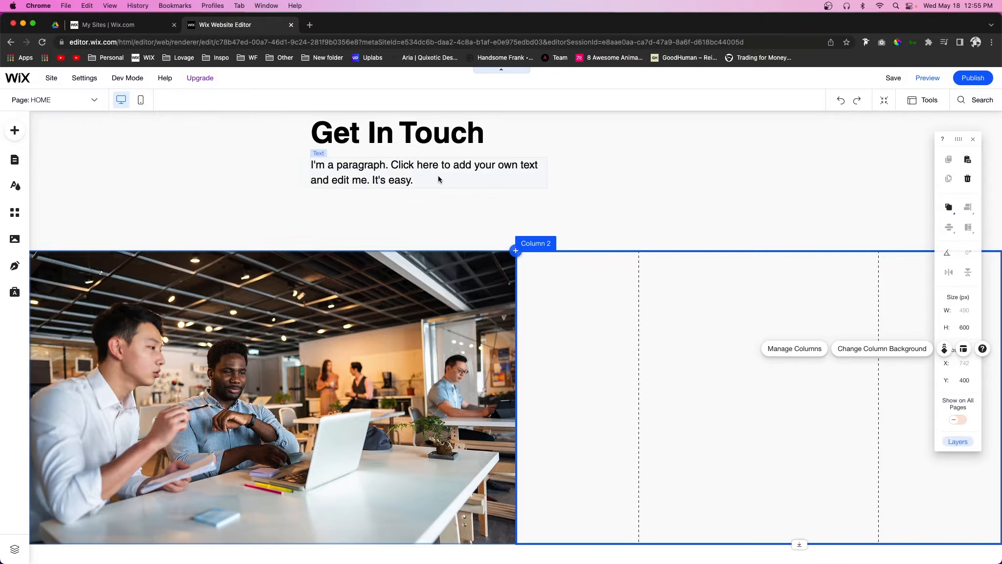
drag(384, 170, 721, 343)
Replace the copied paragraph with a placeholder phone number and narrow its text box to about 358 px wide.
double_click(721, 344)
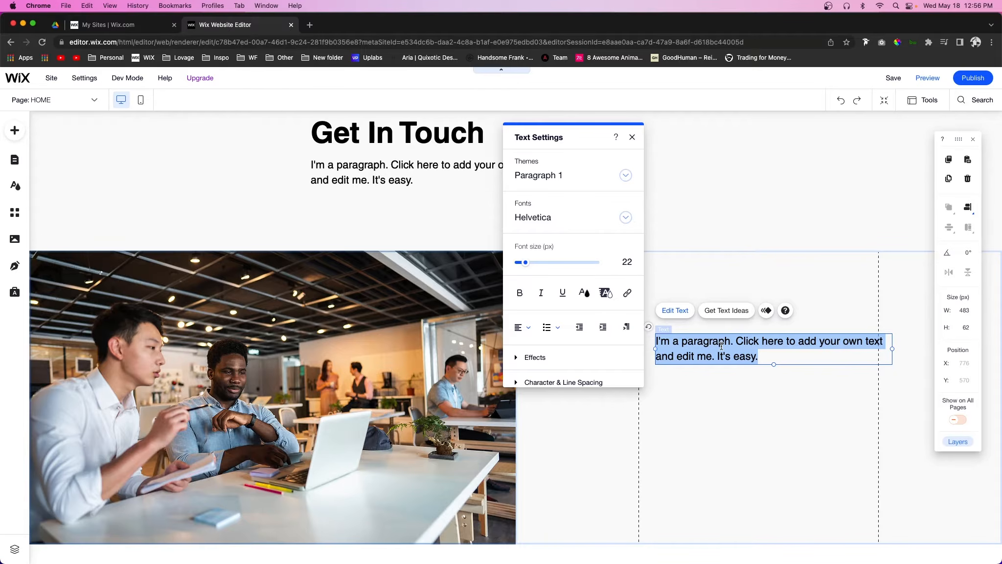
key(BackSpace)
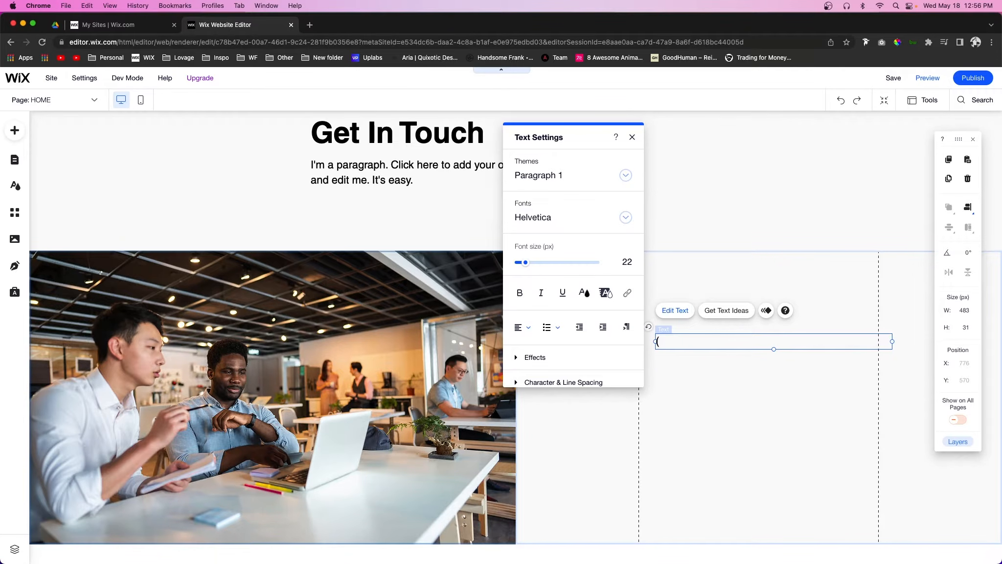
text((123) 456 - 7890)
key(Escape)
drag(892, 341, 832, 341)
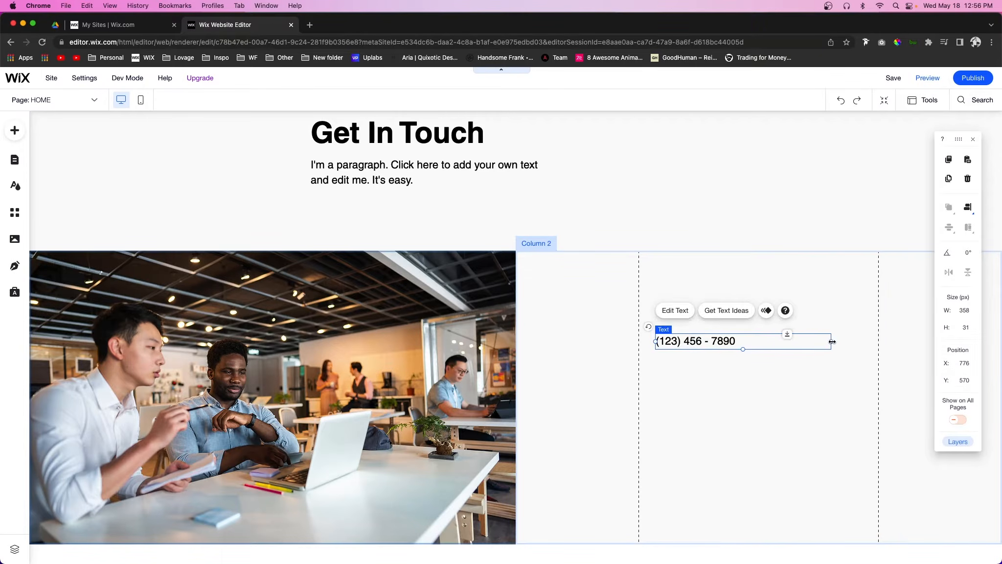
drag(685, 342, 678, 348)
Duplicate the phone number text, place the copy below it, and replace its content with a placeholder e-mail address.
key(super+d)
drag(804, 357, 673, 409)
double_click(673, 408)
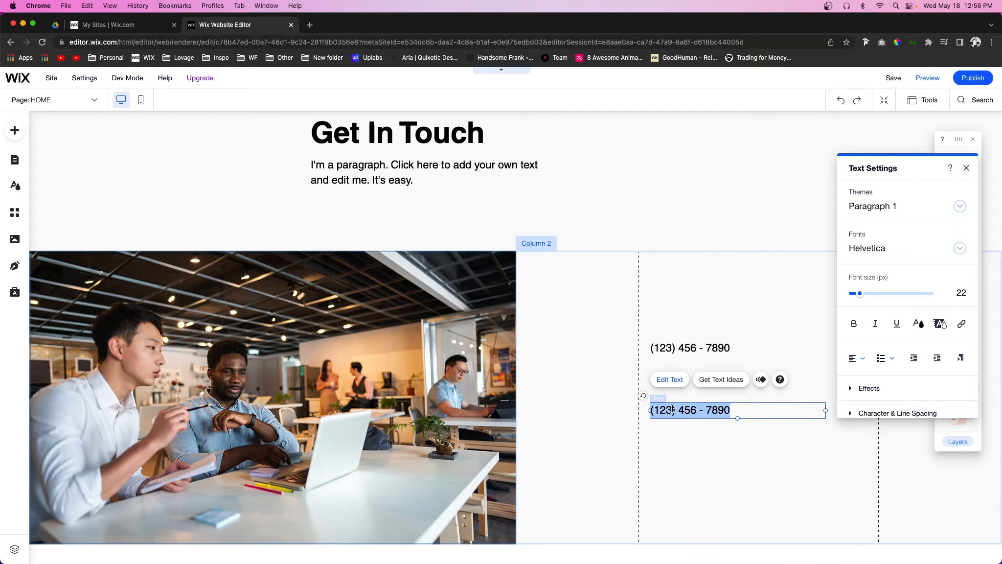
text(fake@email.com)
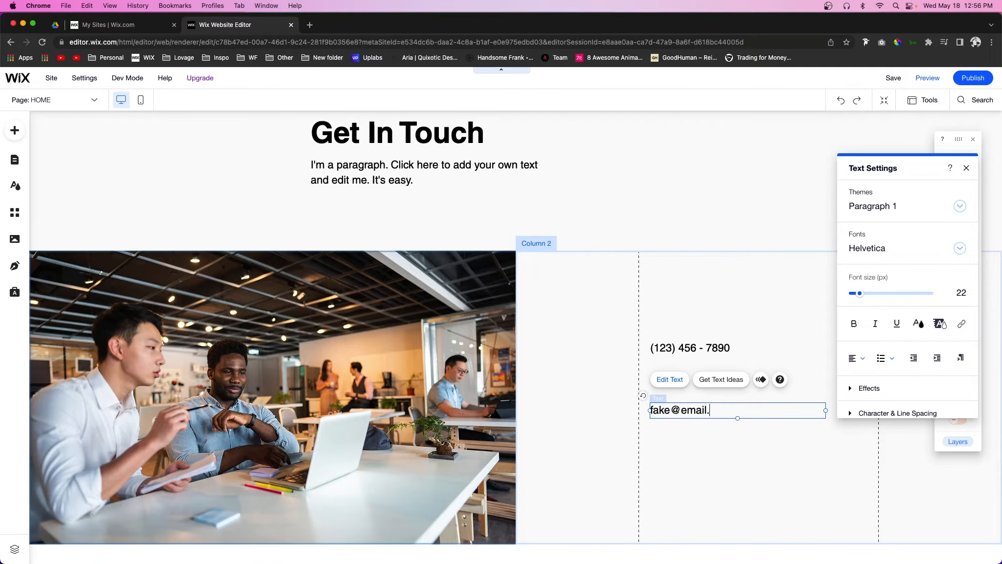
click(677, 392)
Duplicate the e-mail text, place the copy below it, and replace its content with a two-line placeholder postal address.
click(677, 411)
key(super+d)
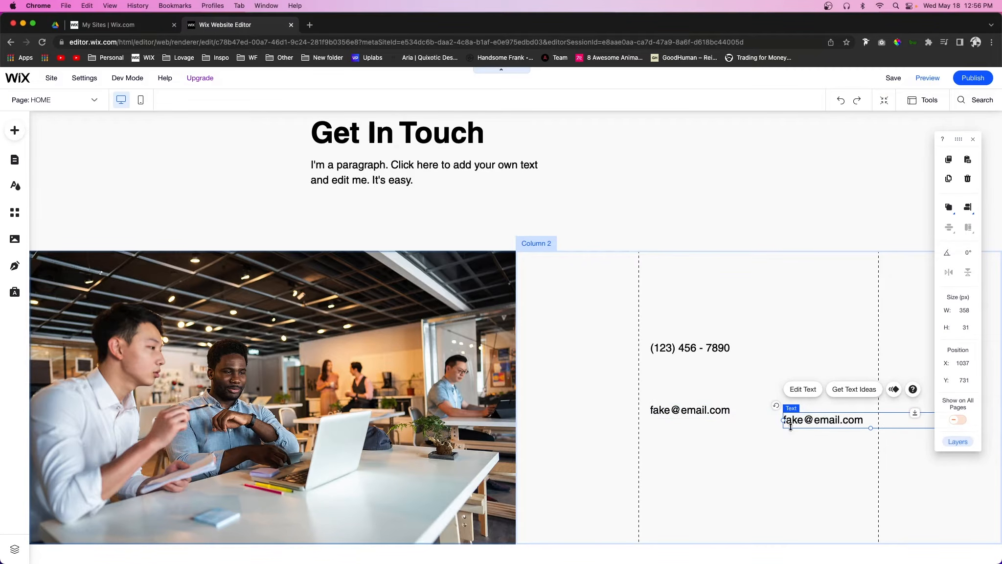
drag(808, 422, 675, 482)
double_click(675, 479)
text(123)
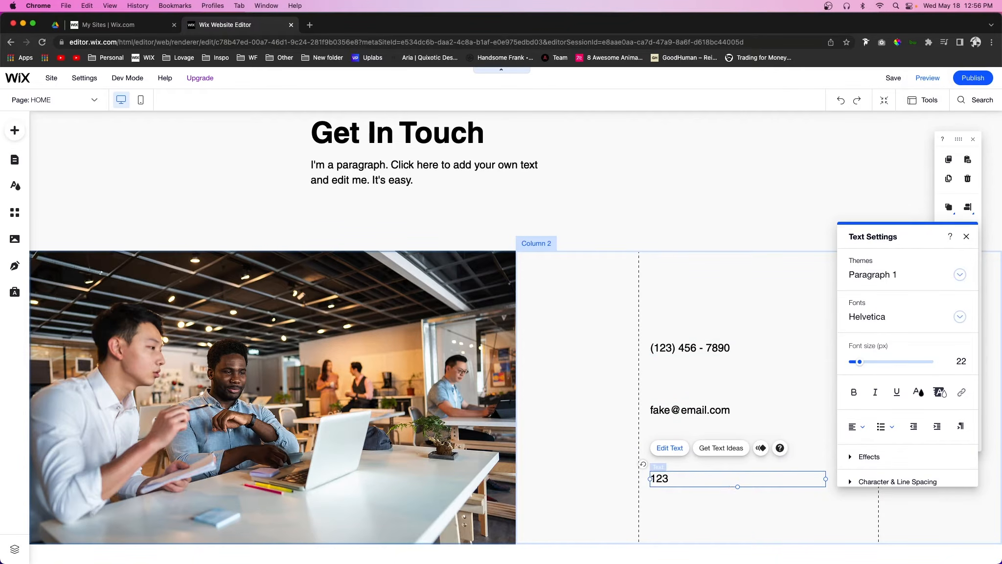
text( Fake St)
key(Return)
text(City, ST 12345)
click(730, 509)
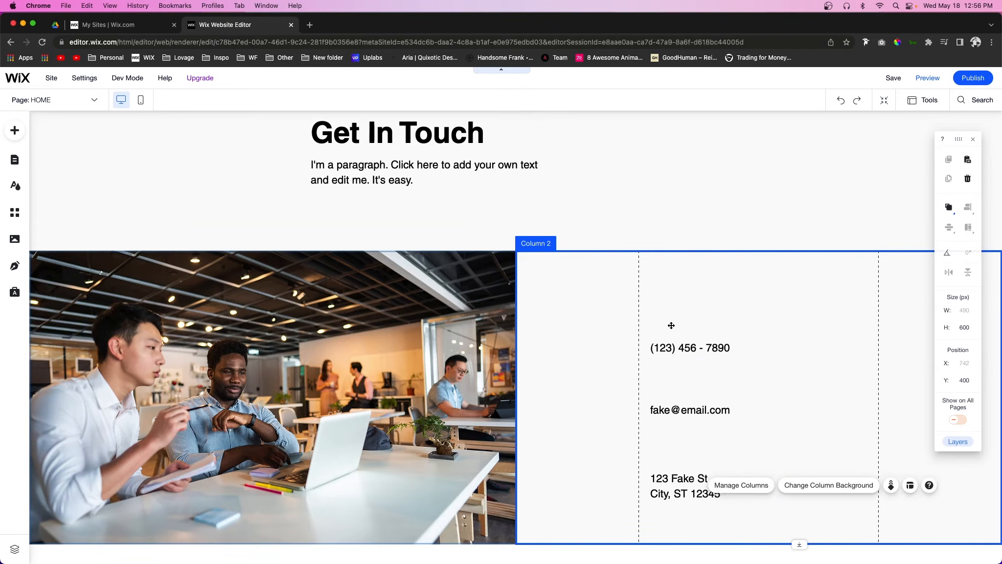
Copy the phone number text and place the copy directly above the original, aligned with its left edge.
click(672, 349)
key(super+c)
key(super+v)
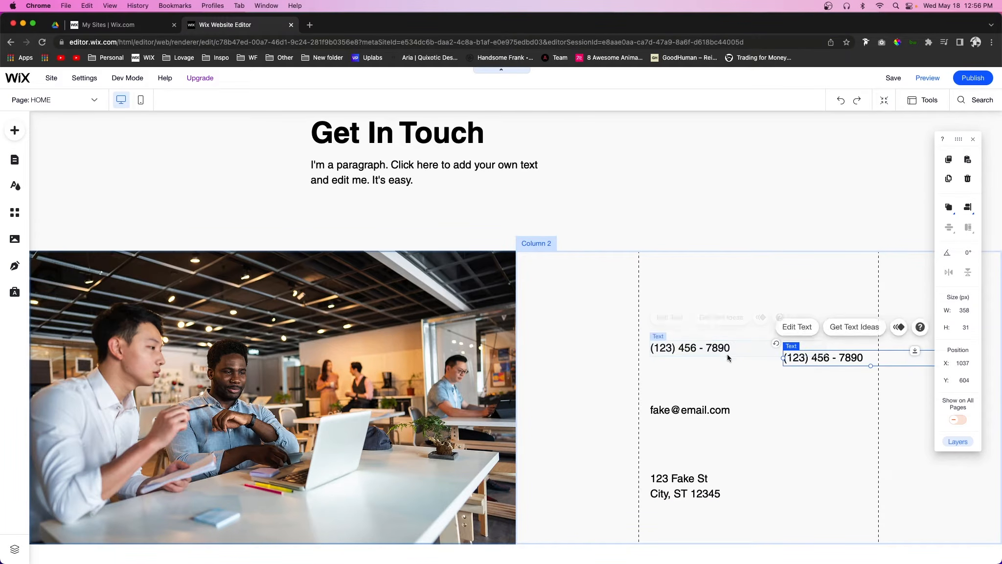
drag(808, 360, 677, 325)
Set the upper phone number copy to font size 16 px and the red-orange theme color #ED5829.
double_click(766, 327)
click(960, 264)
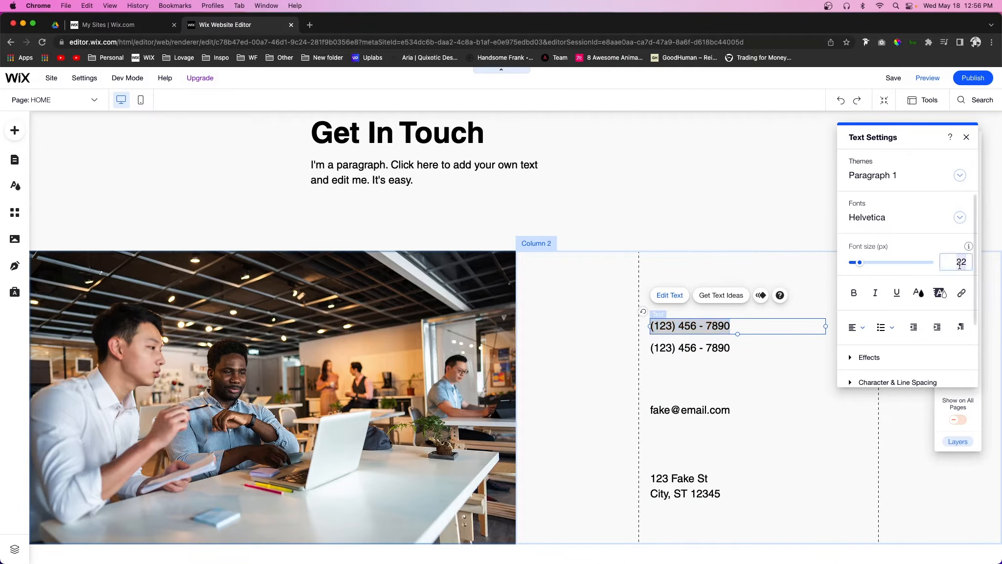
text(18)
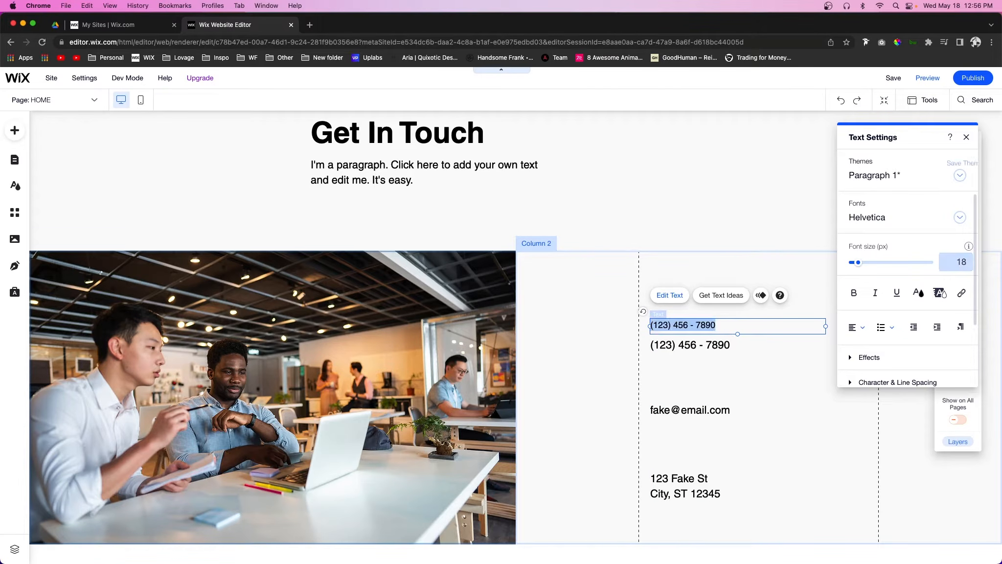
key(BackSpace)
text(6)
click(919, 293)
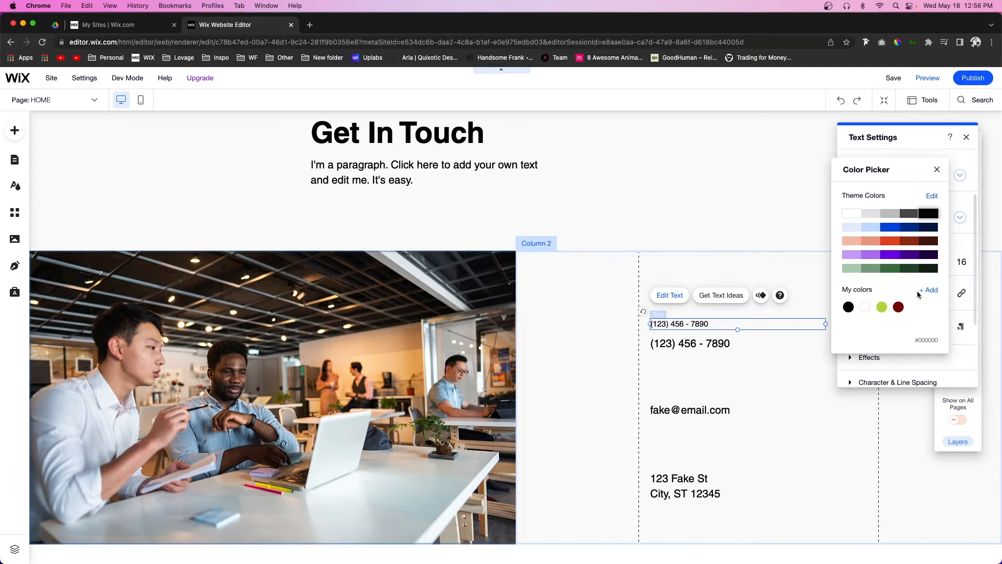
click(890, 240)
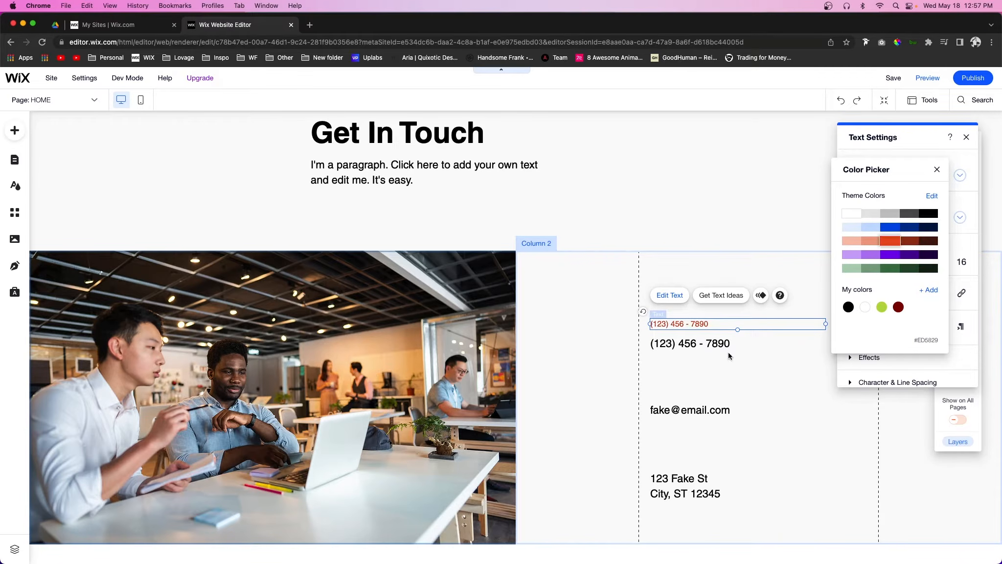
Replace the small red-orange text above the phone number with the label "PHONE:".
click(688, 325)
text(PHONE:)
key(Escape)
Copy the "PHONE:" label, place the copy directly above the e-mail text, and replace its text with "EMAIL:".
key(super+c)
key(super+v)
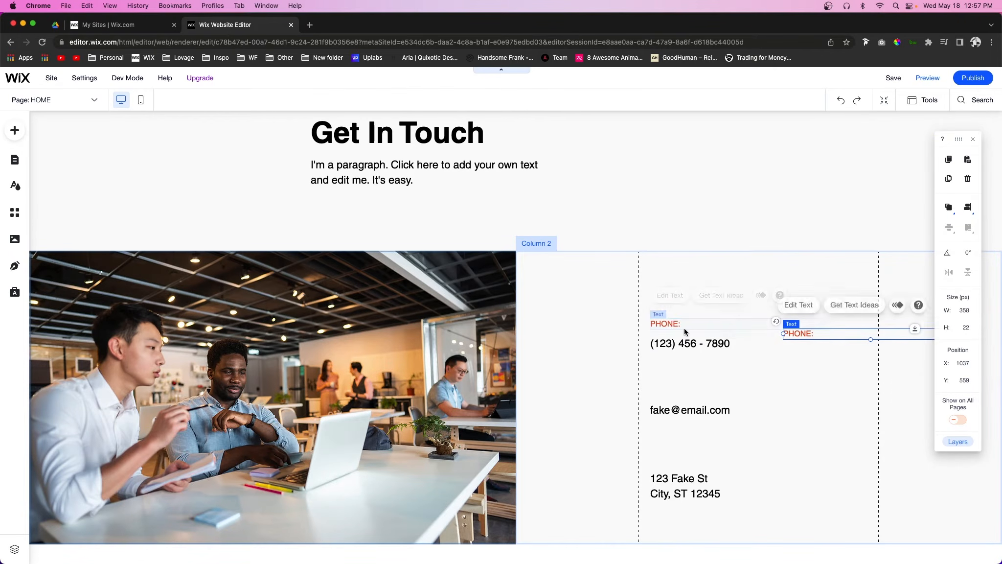
drag(798, 333, 666, 393)
double_click(665, 393)
text(EMAIL:)
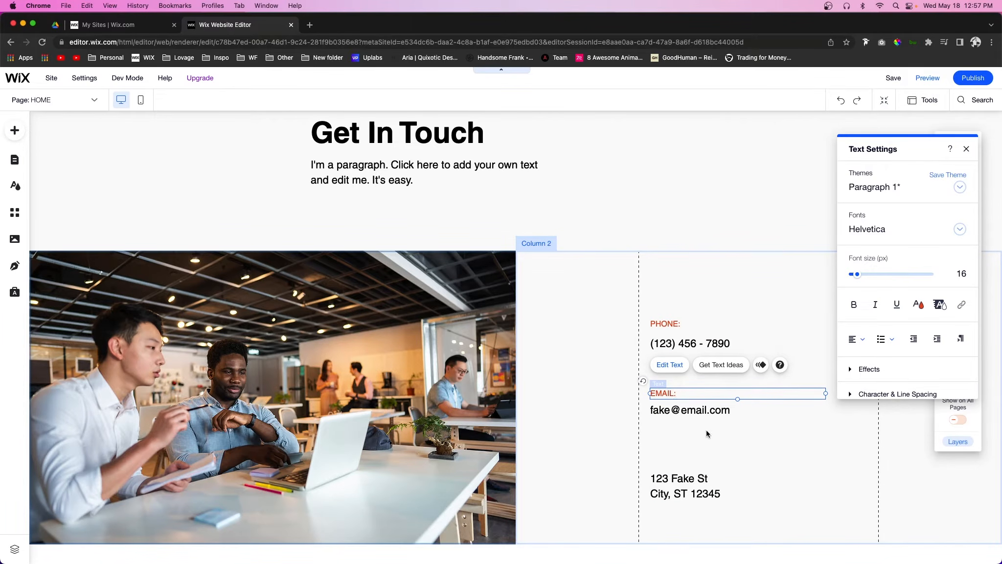
click(707, 434)
Duplicate the "EMAIL:" label, place the copy directly above the postal address, and change its text to "ADDRESS:".
click(667, 393)
key(super+d)
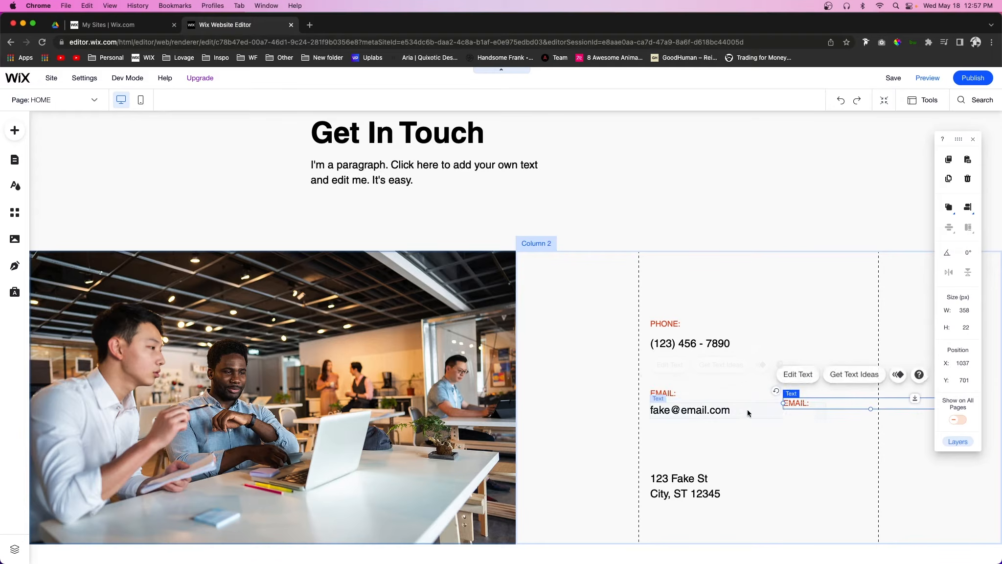
drag(802, 403, 669, 462)
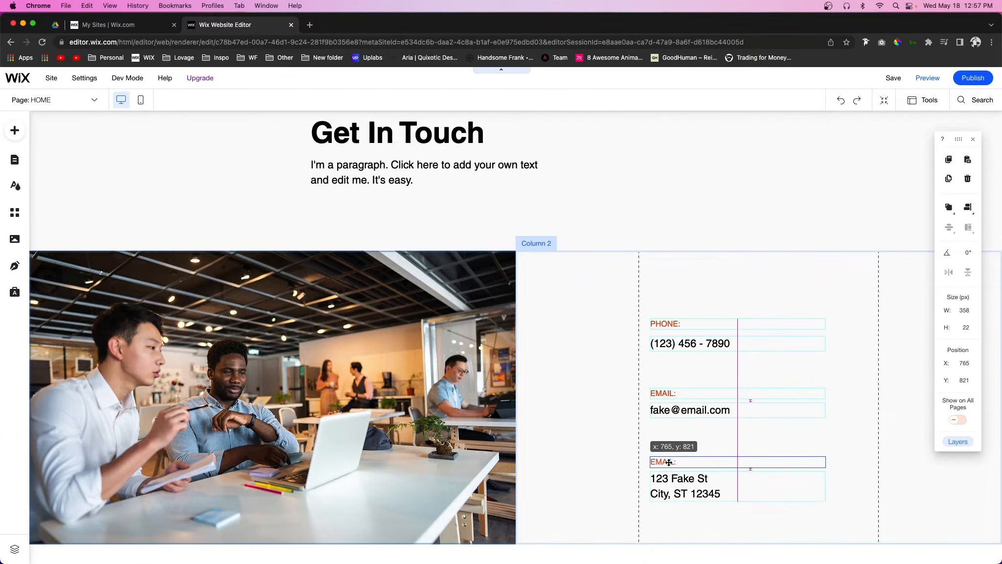
double_click(669, 462)
text(AD)
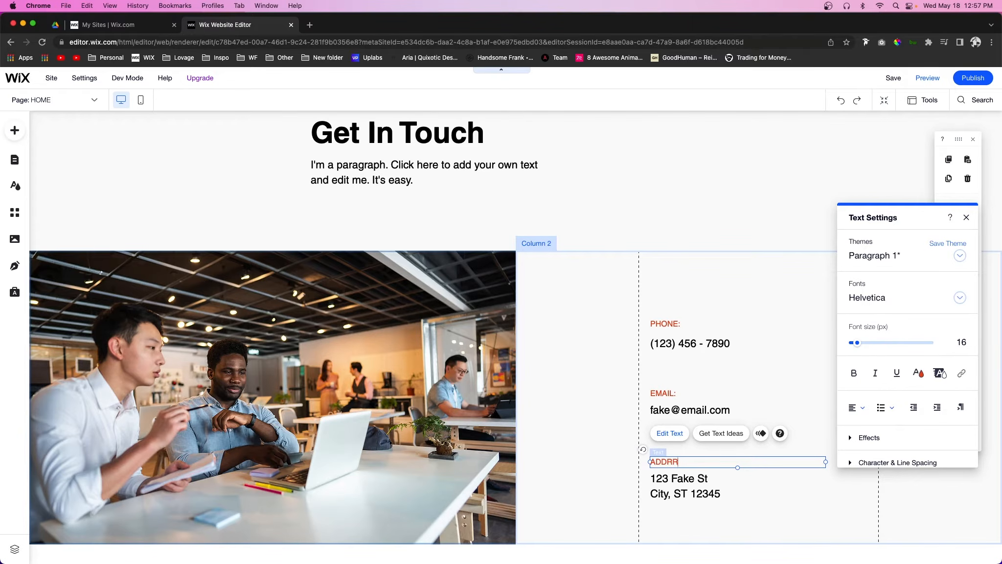
text(DRESS:)
click(893, 372)
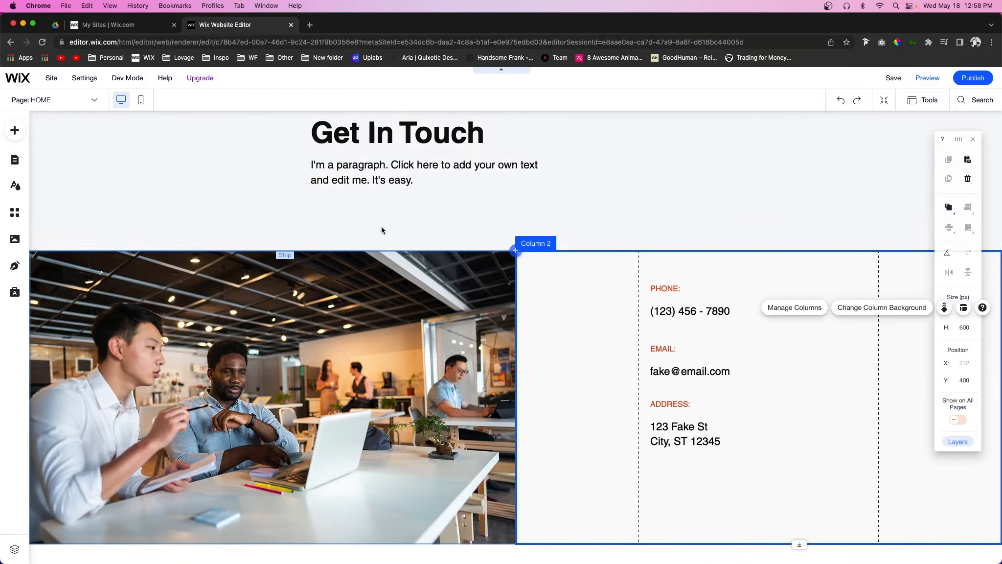
Add a second column to the "Get In Touch" heading strip.
scroll(381, 226, up, 2)
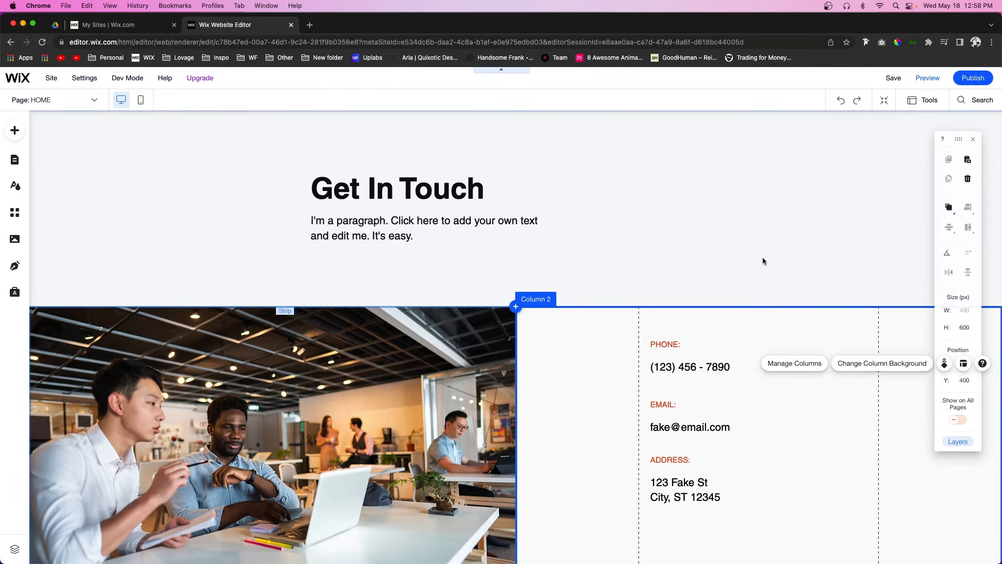
click(463, 259)
click(398, 333)
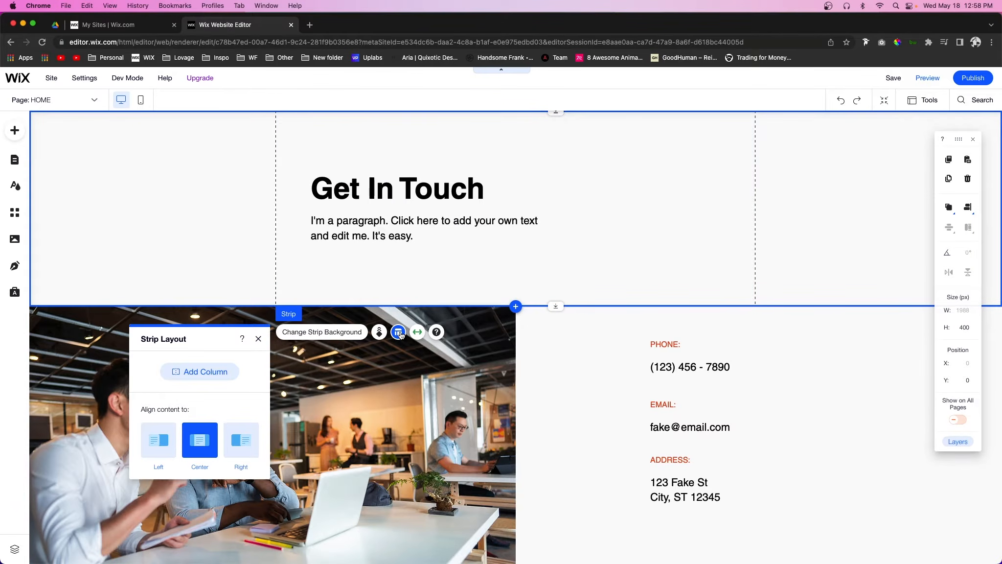
click(196, 372)
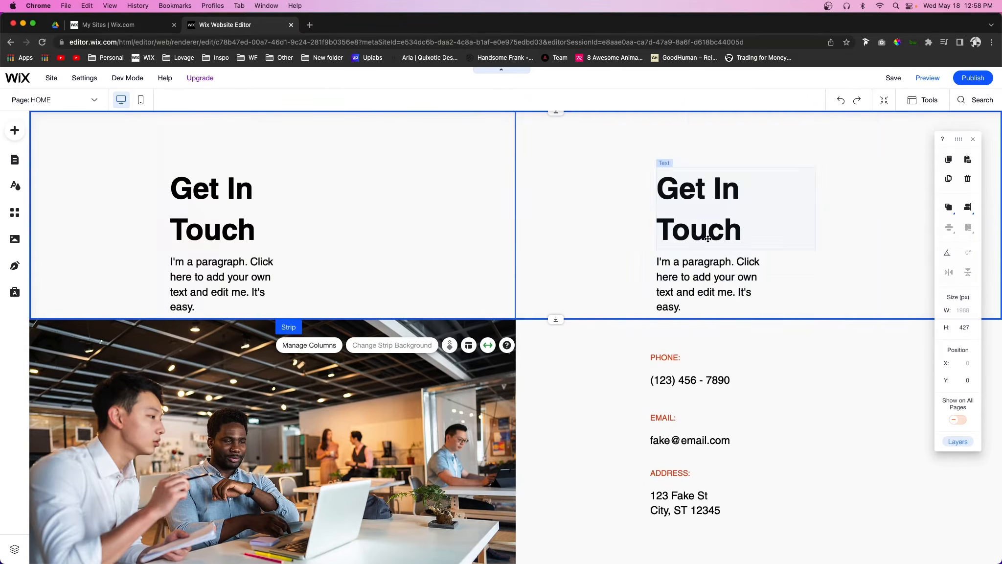
Leave only the "Get In Touch" heading in the heading strip's first column and only the paragraph in its second column.
click(214, 266)
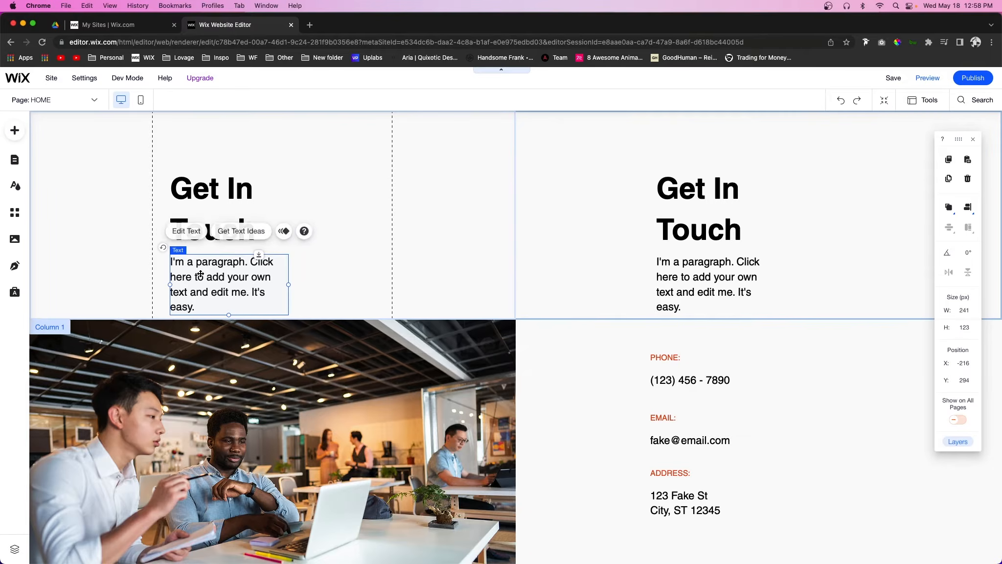
key(Delete)
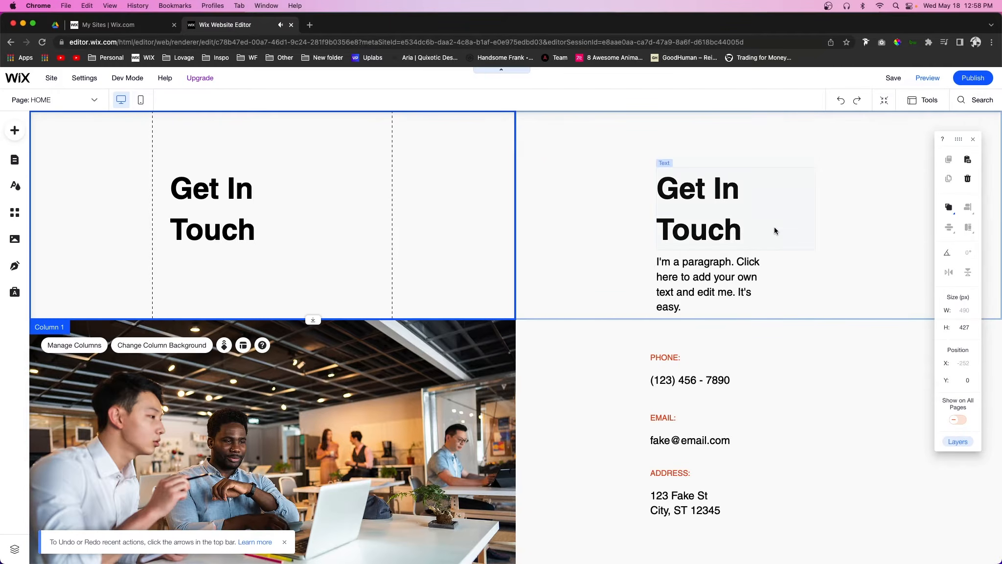
click(708, 190)
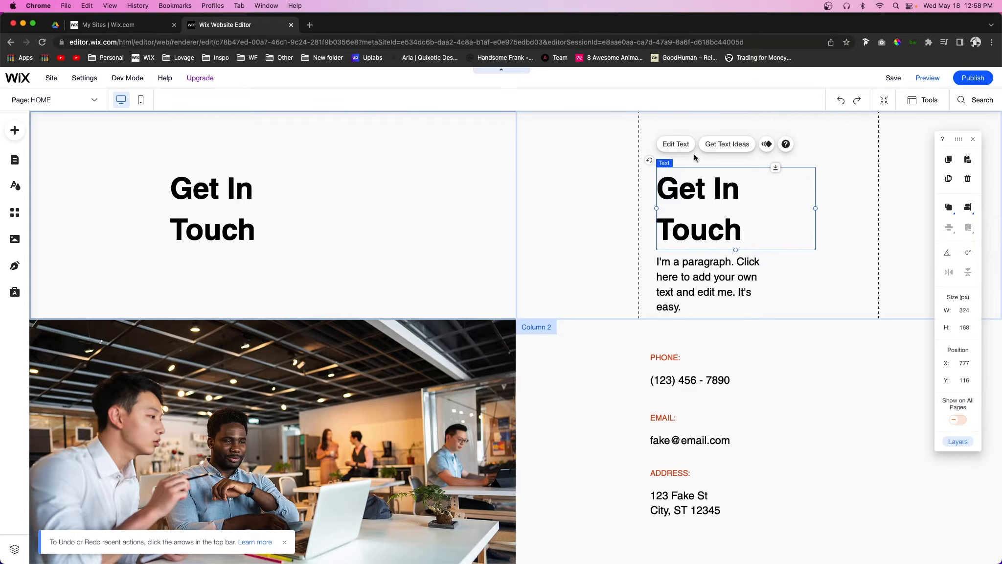
drag(726, 206, 260, 226)
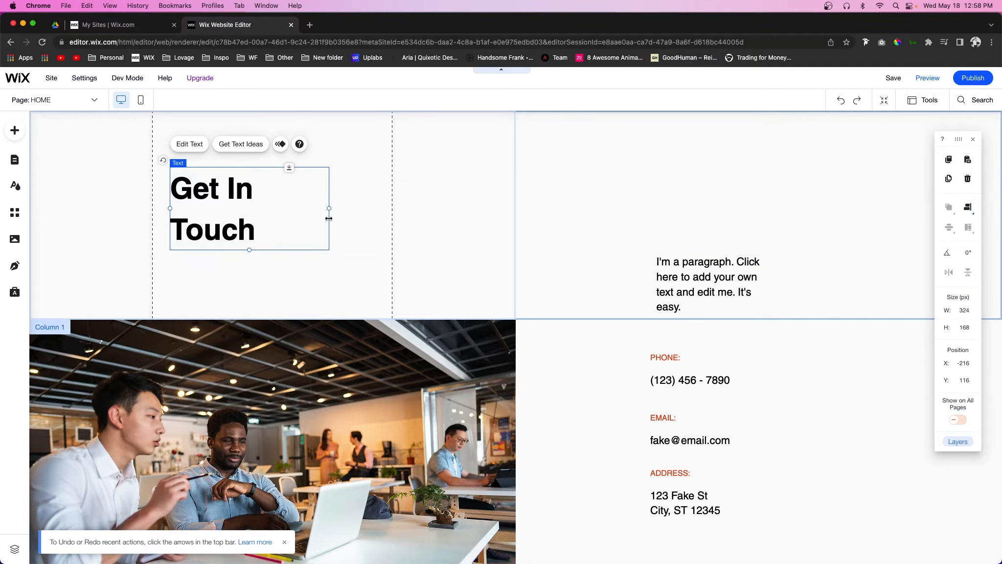
Widen the heading to about 421 px so it fits one line, then raise the paragraph level with it at Y 90 and widen it.
drag(328, 211, 376, 206)
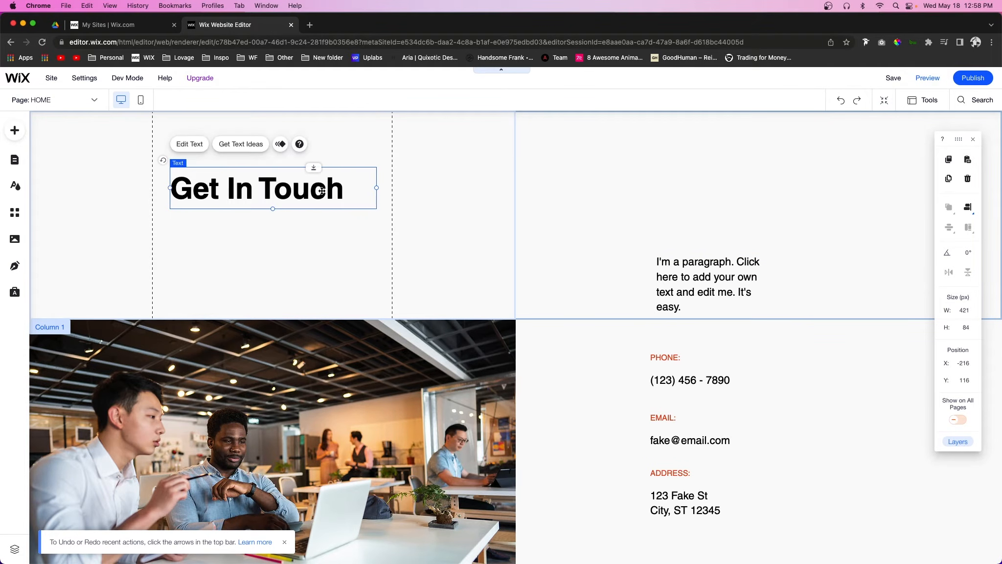
drag(265, 191, 263, 178)
drag(687, 267, 690, 168)
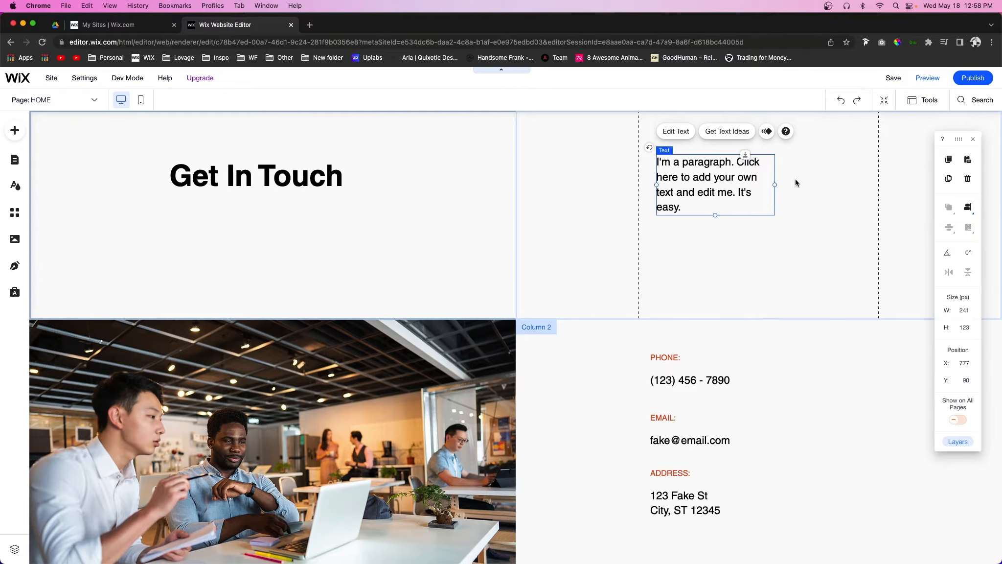
mouse_move(776, 187)
mouse_down()
mouse_move(832, 183)
mouse_move(816, 183)
mouse_up()
Shorten the two-column heading strip to about 250 px high.
click(747, 180)
click(735, 265)
drag(806, 319, 805, 233)
Align the paragraph's left edge with the contact details below and nudge the "Get In Touch" heading slightly left.
drag(696, 174, 690, 172)
click(607, 318)
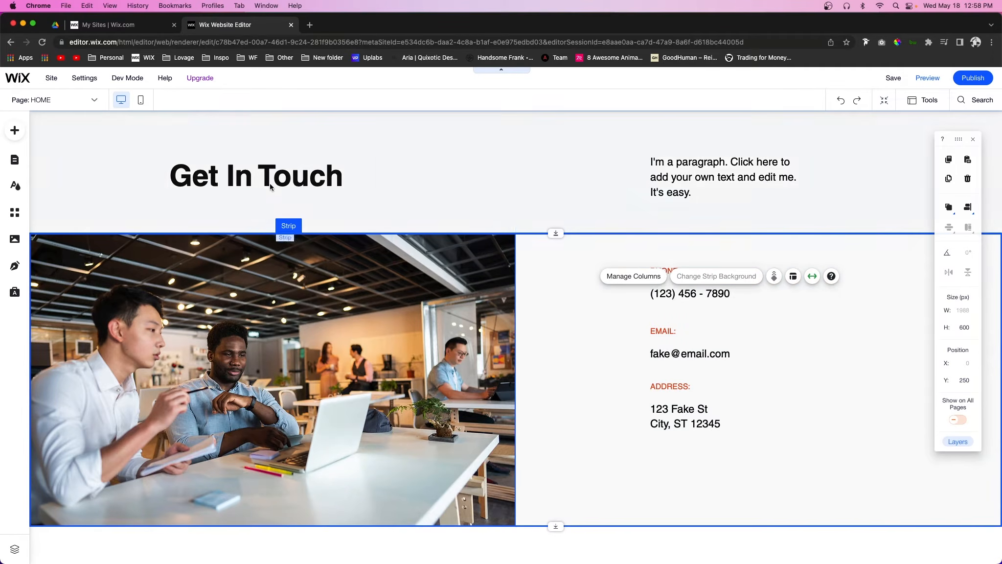
drag(254, 181, 238, 177)
click(805, 280)
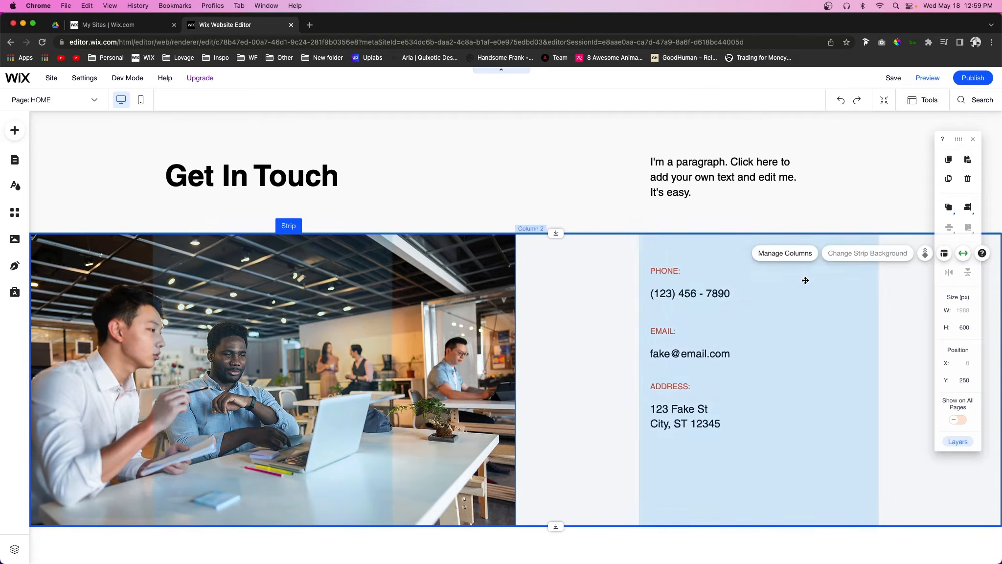
Add a blank strip below the photo and contact details strip and set its height to 600 px.
click(566, 329)
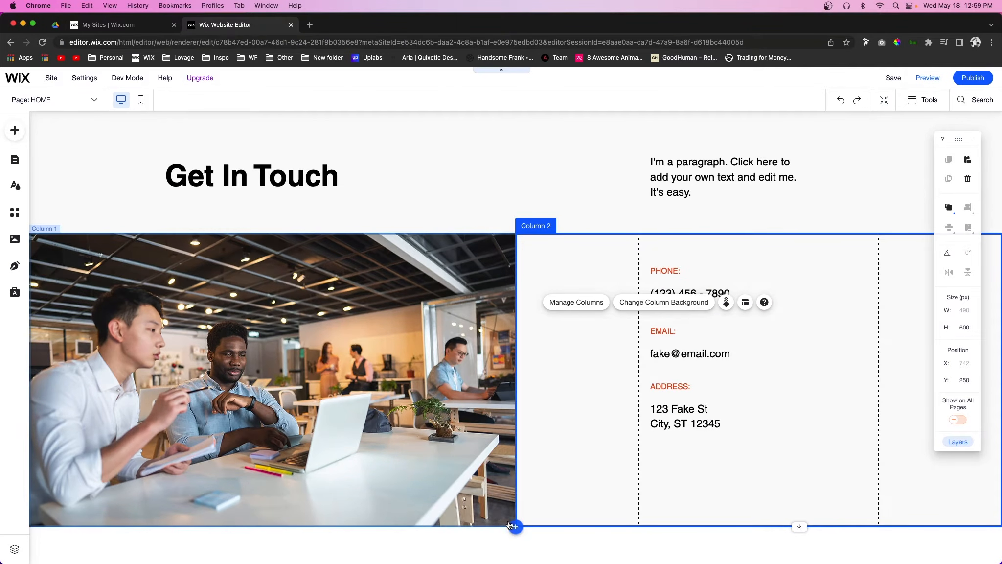
click(516, 527)
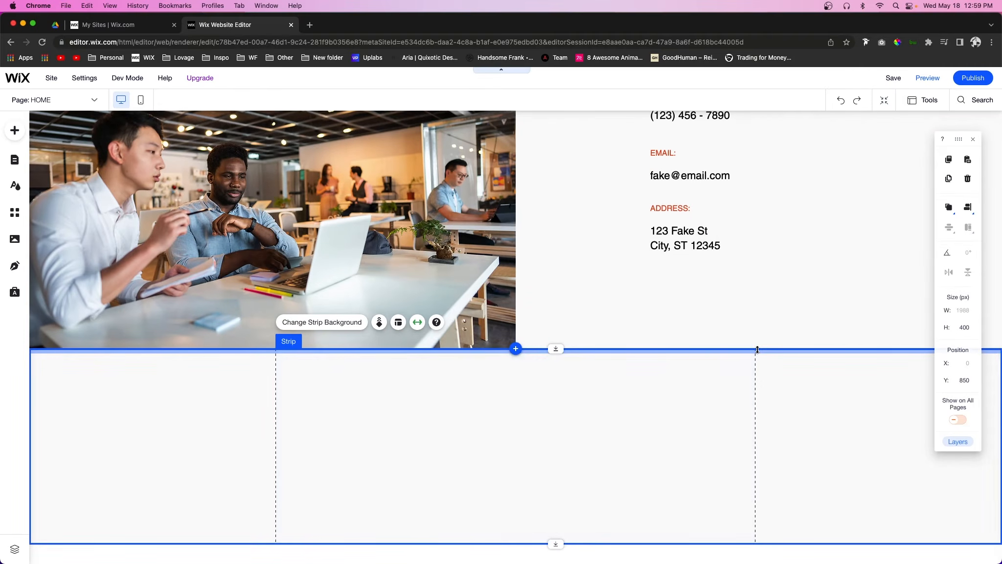
drag(556, 543, 558, 563)
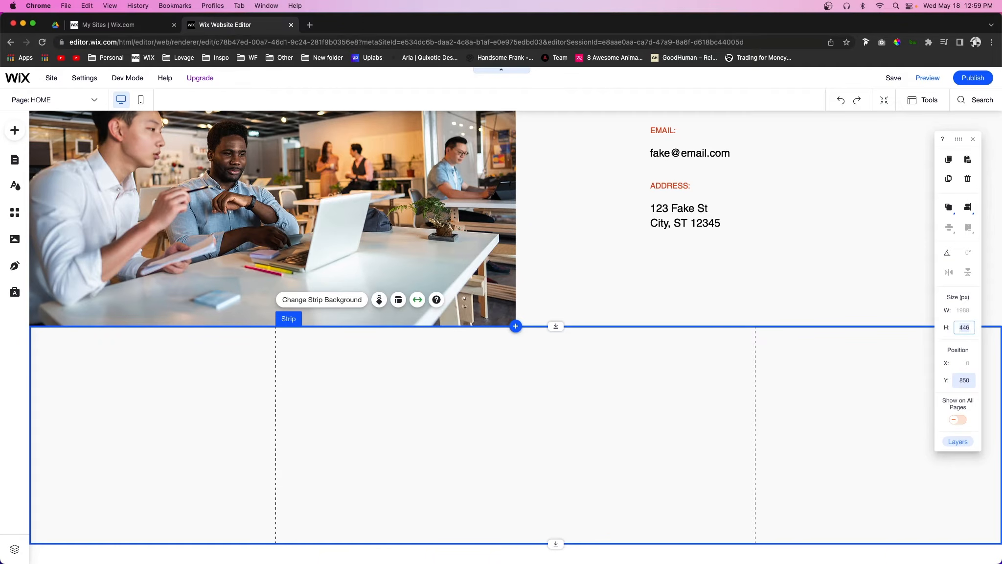
key(Return)
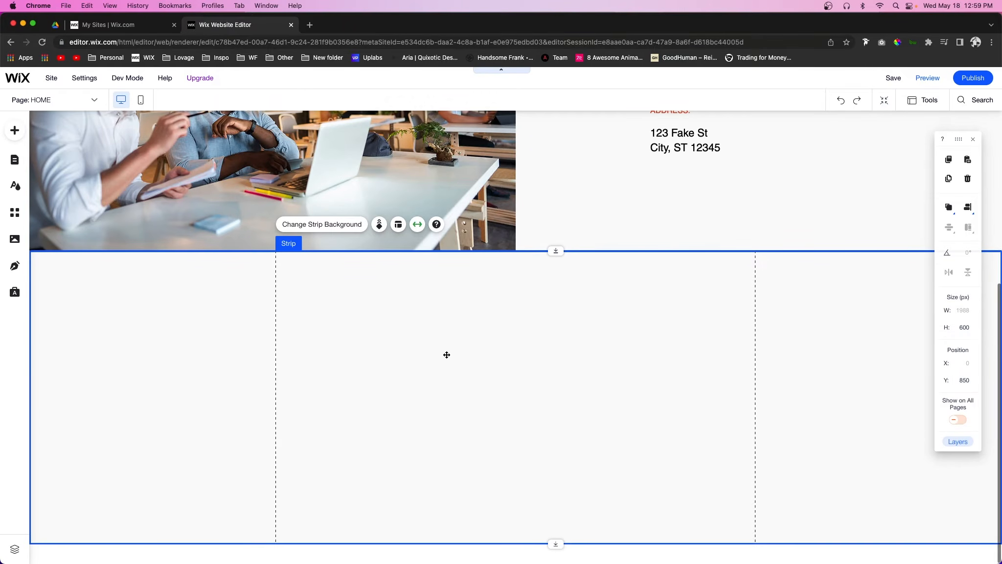
Add the "Contact Us" contact form with name, email and message fields to the middle of the new blank strip.
click(14, 130)
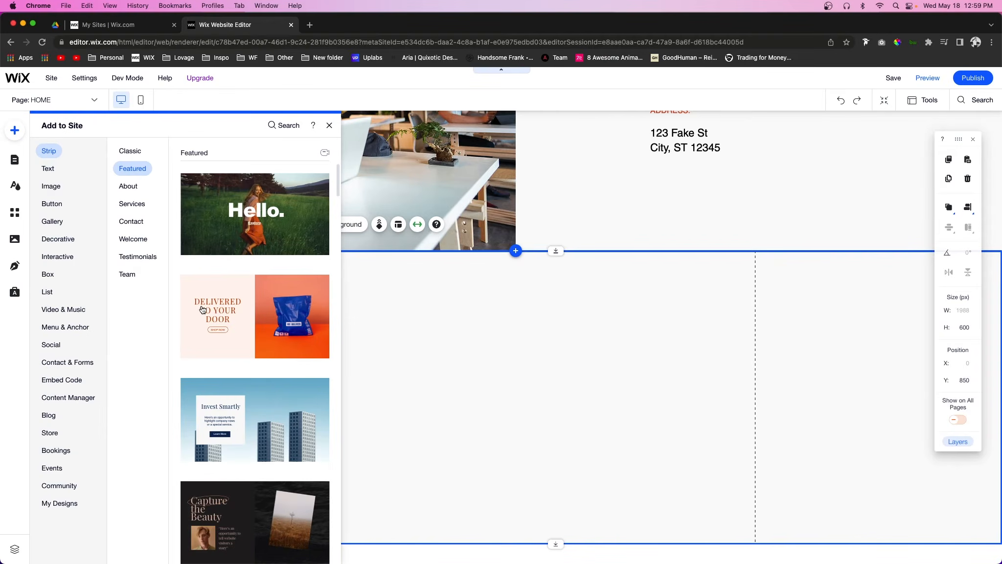
click(74, 327)
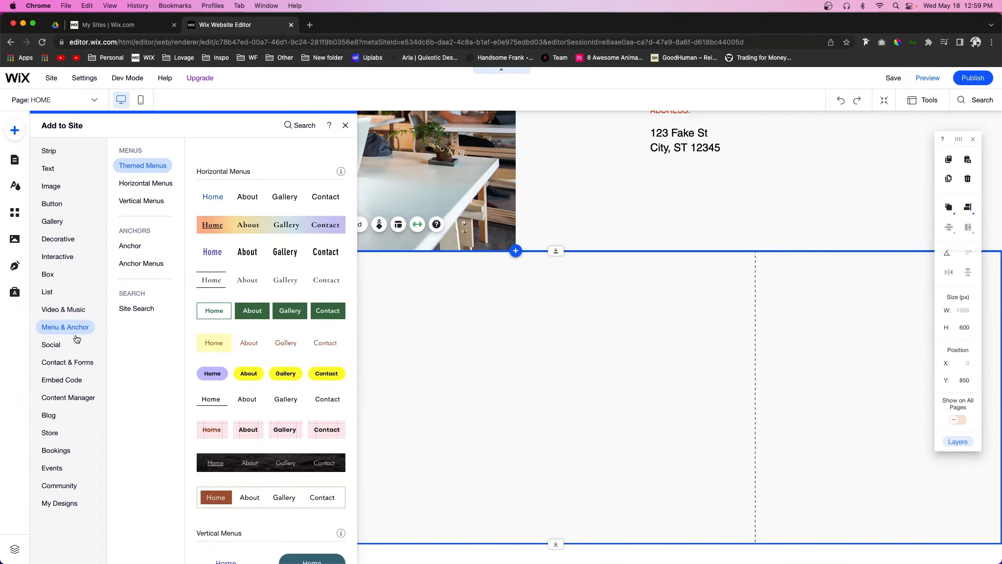
click(63, 365)
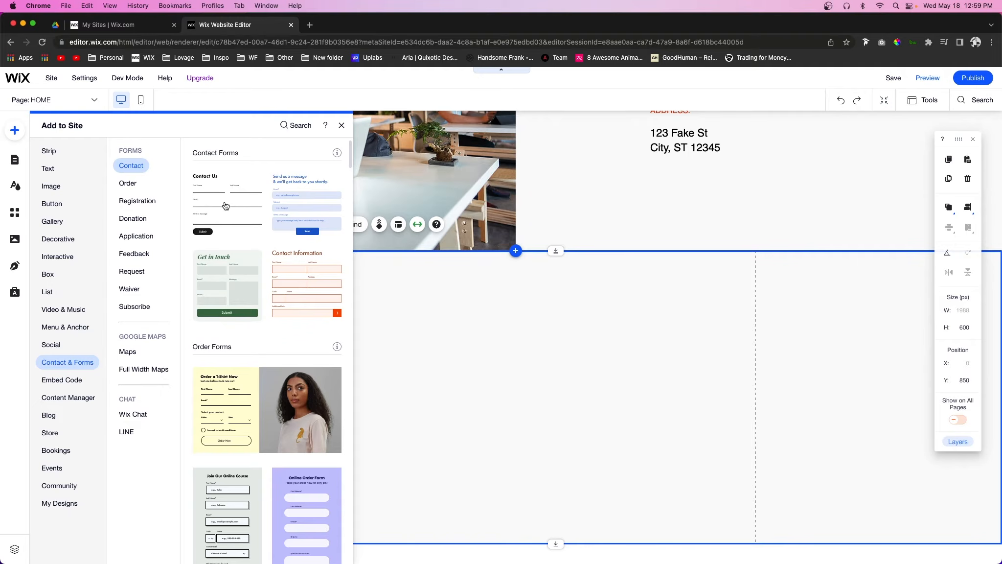
drag(227, 288, 510, 441)
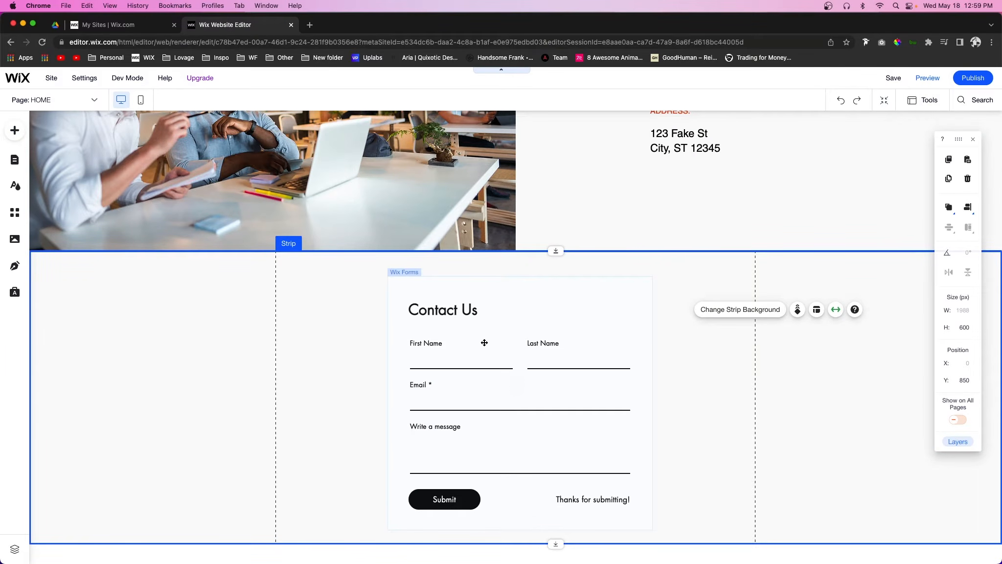
Set the contact form's background opacity to 0% in its custom design settings.
click(624, 315)
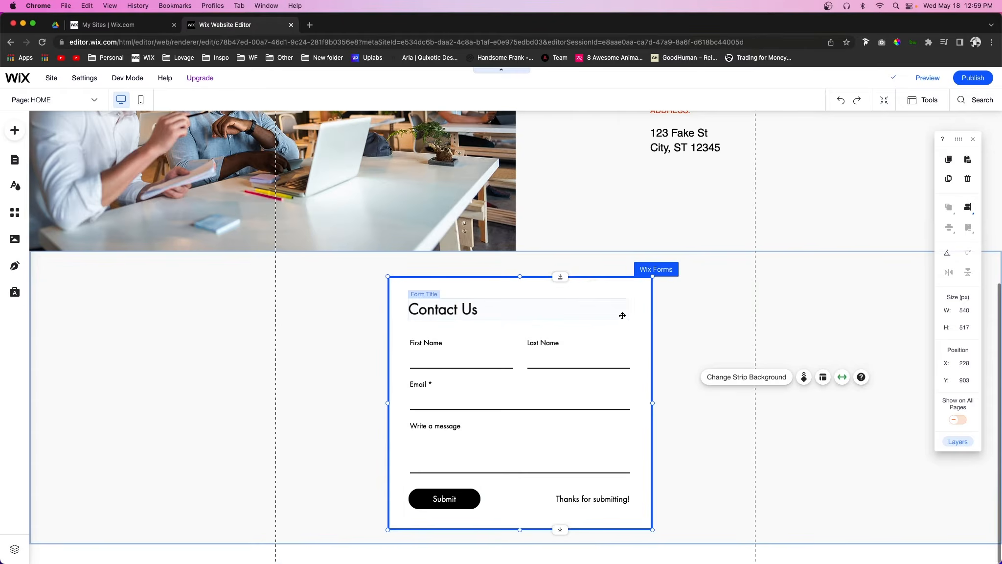
click(763, 291)
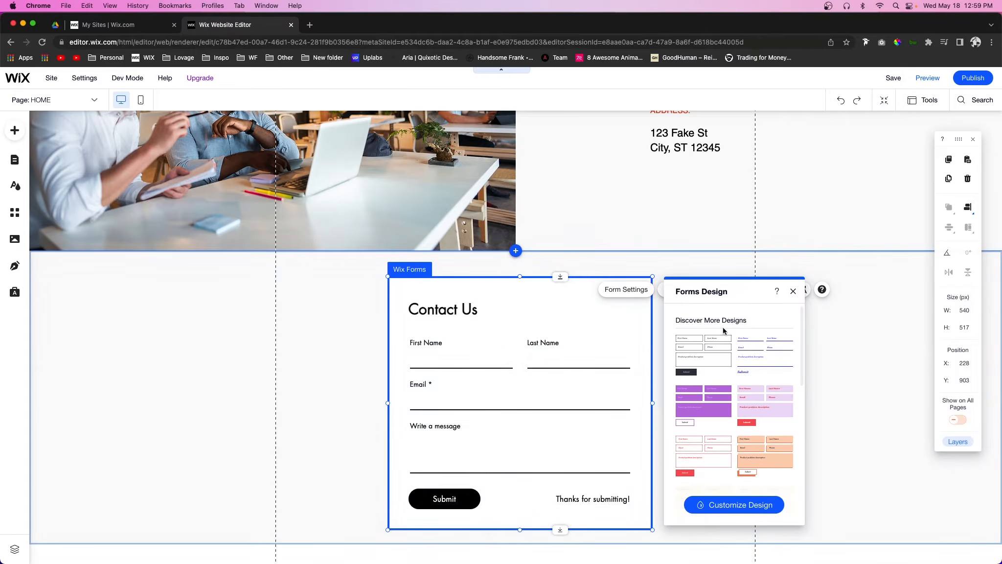
click(712, 504)
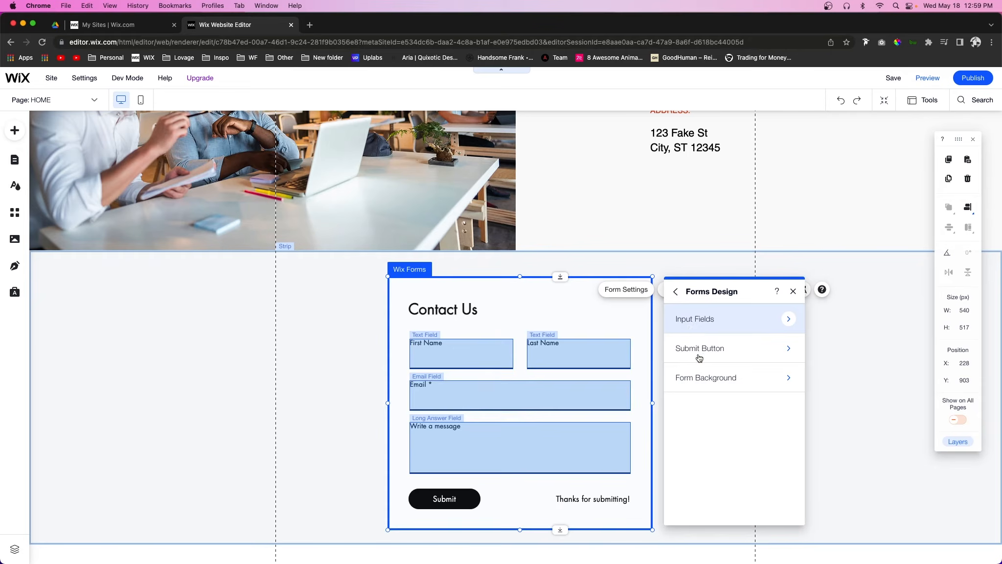
click(704, 379)
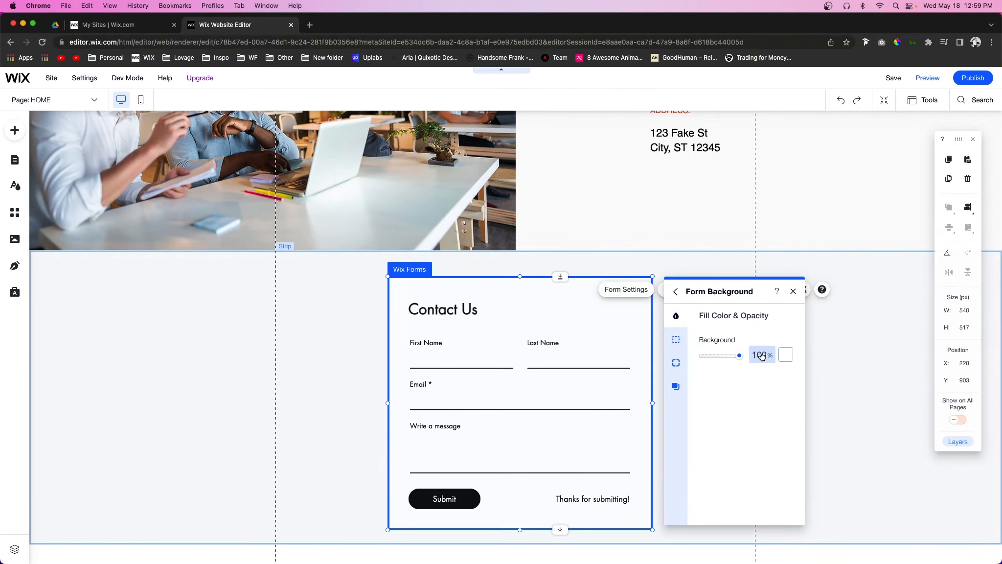
click(760, 354)
text(0)
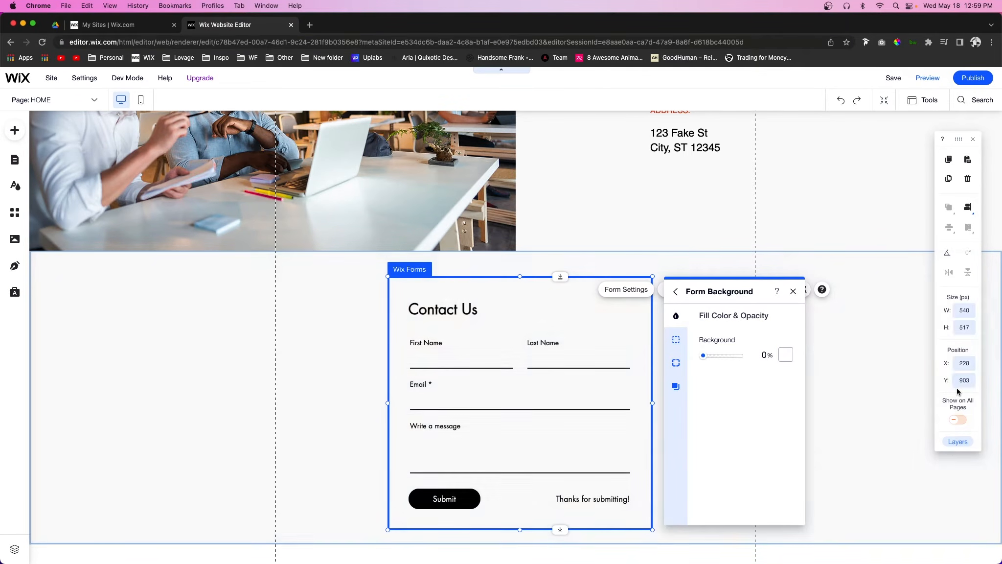
click(875, 365)
scroll(812, 342, up, 3)
scroll(811, 341, down, 2)
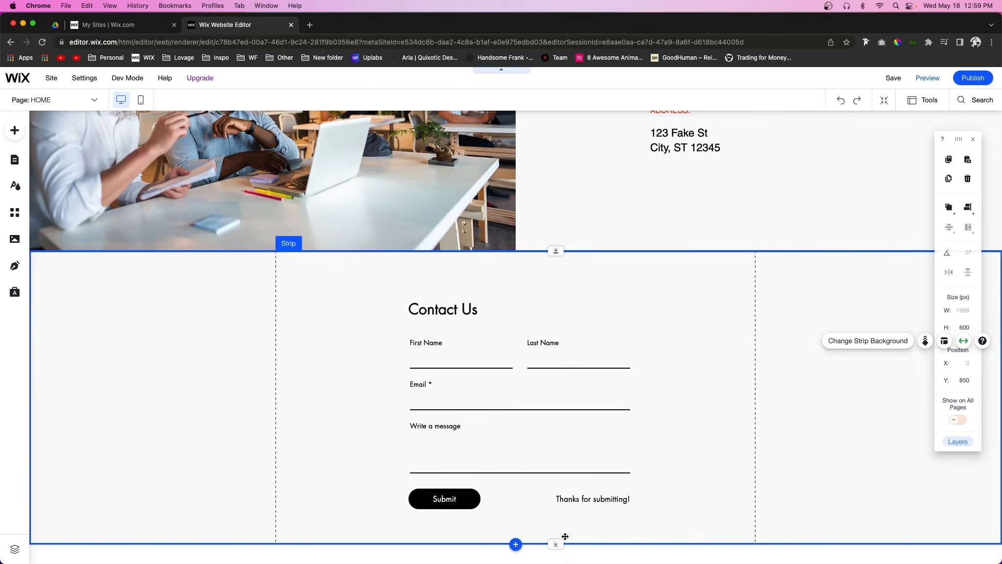
Add the full-width Gray Goose Google map below the contact form strip.
click(515, 544)
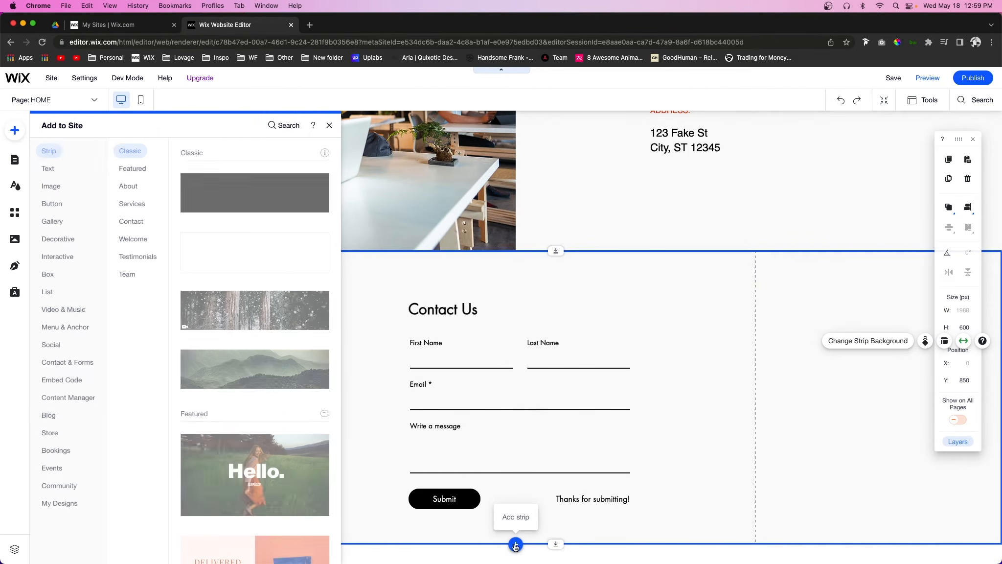
click(74, 362)
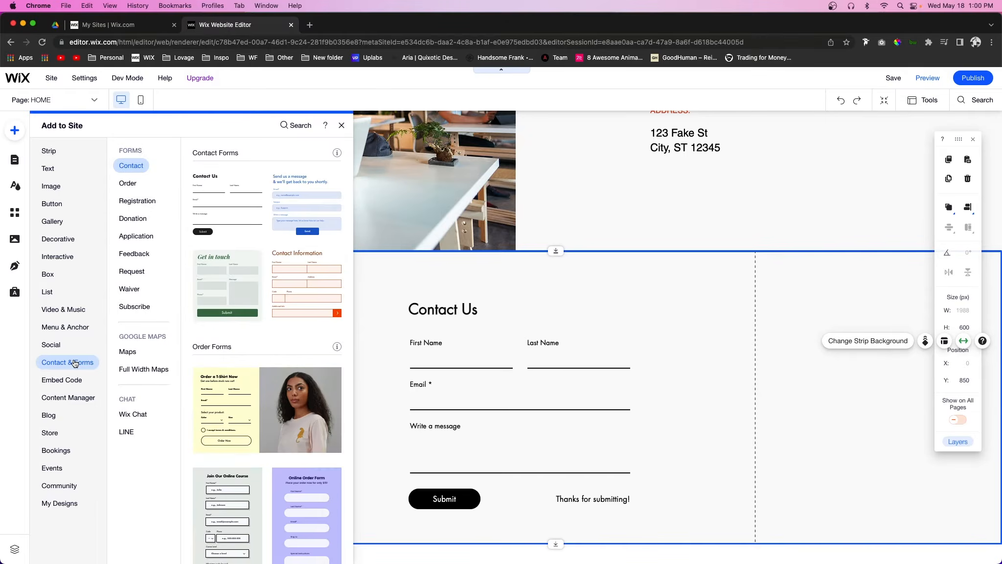
click(126, 352)
scroll(249, 362, down, 2)
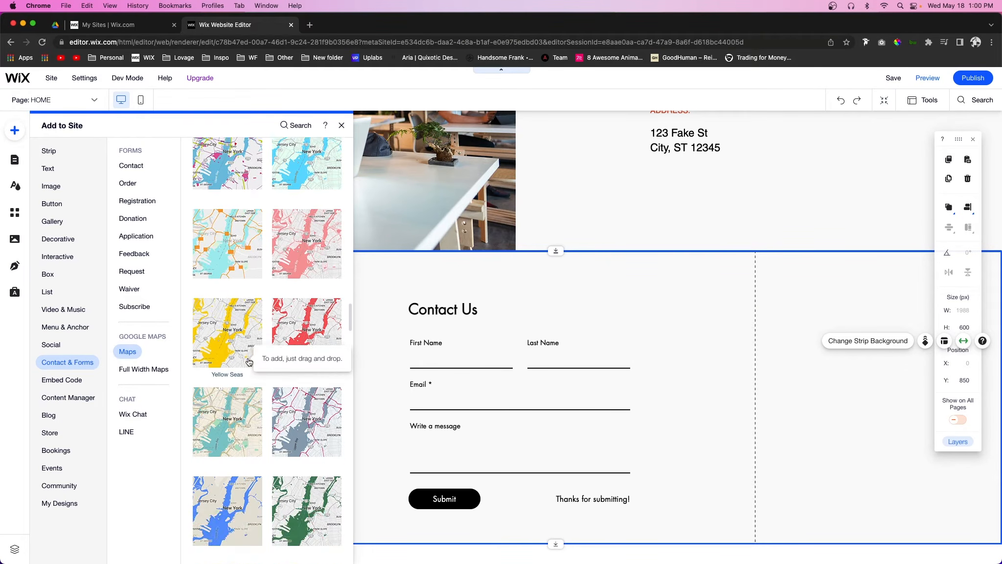
scroll(249, 362, up, 5)
scroll(249, 362, down, 10)
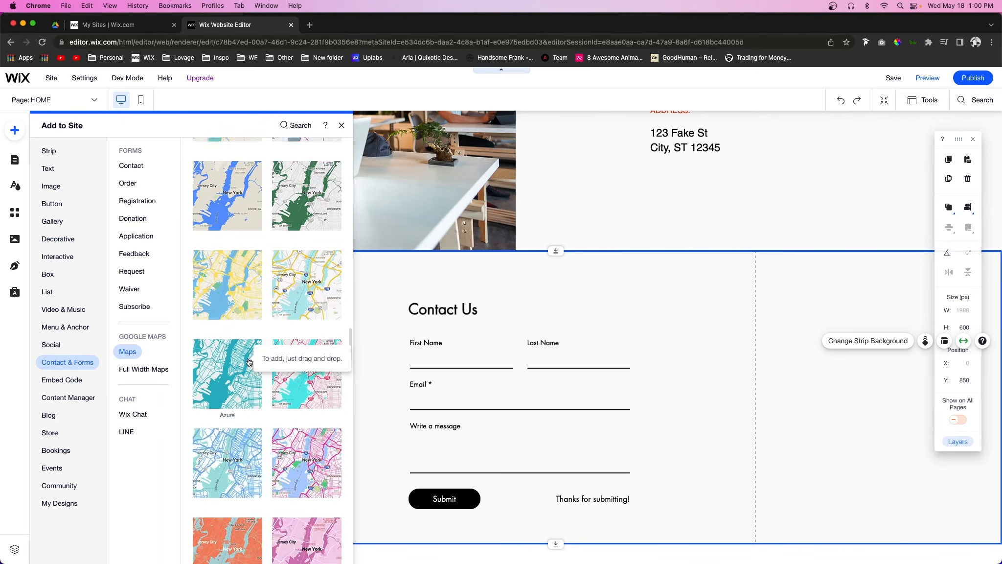
scroll(249, 362, down, 6)
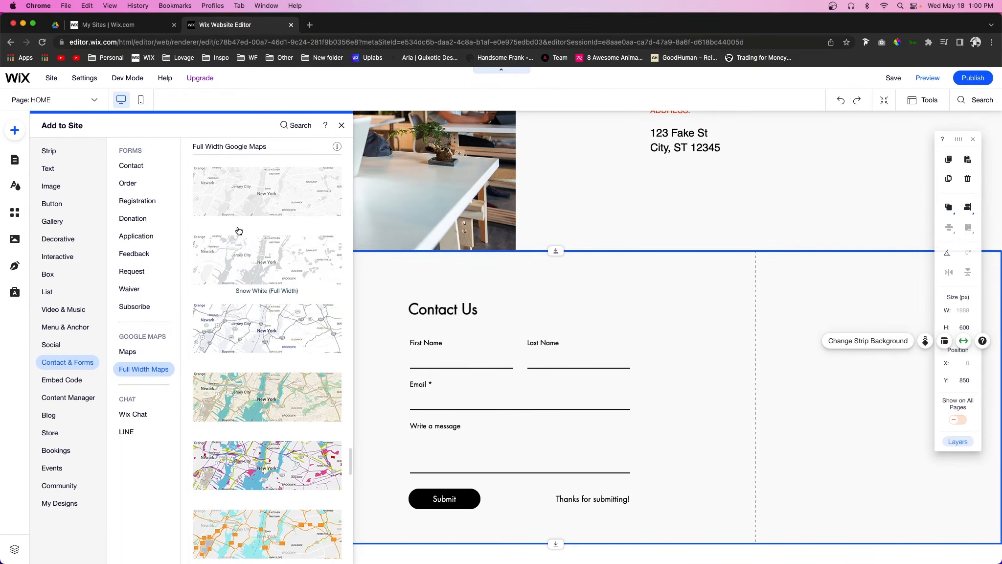
click(147, 373)
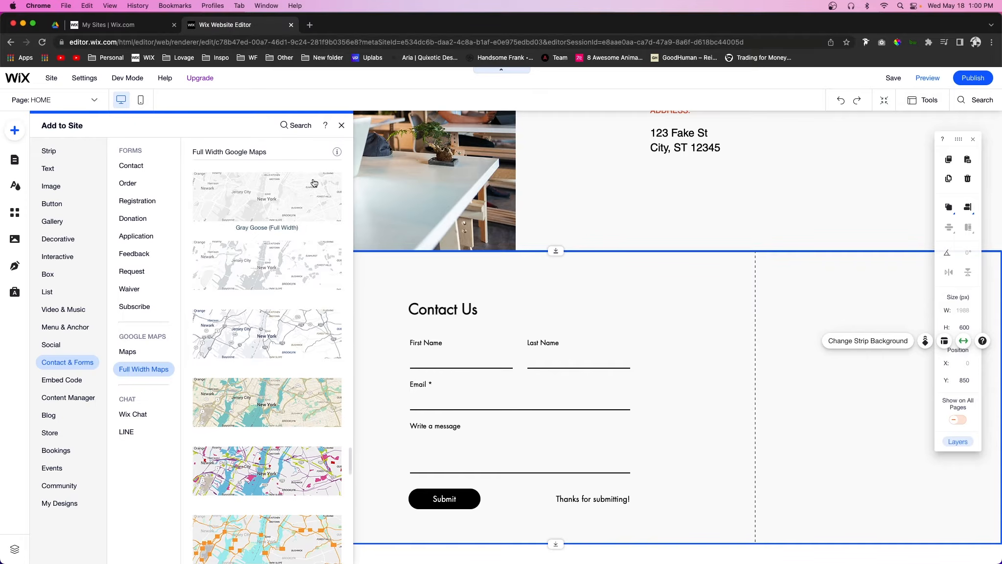
click(274, 182)
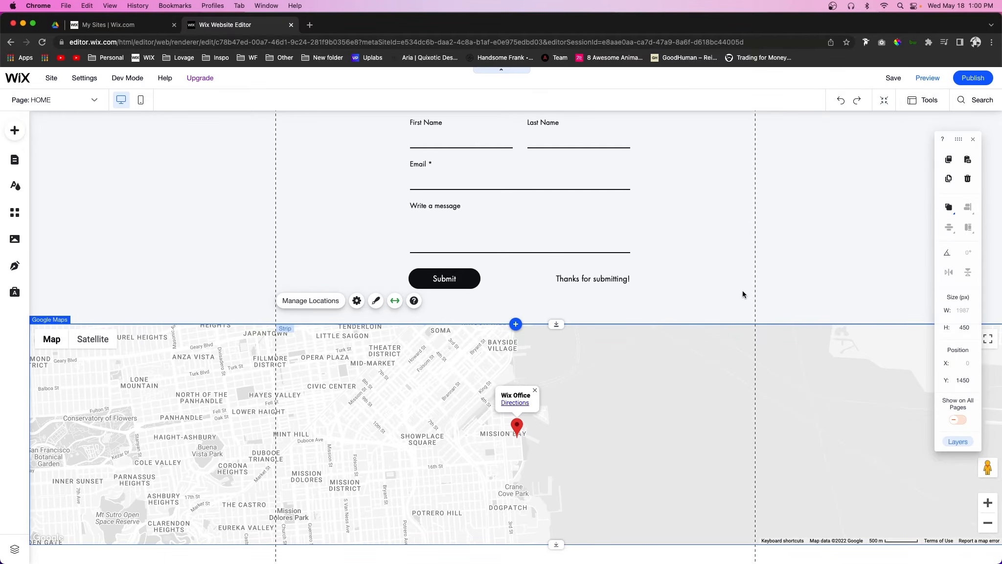
Delete the Google map below the contact form.
scroll(743, 292, up, 2)
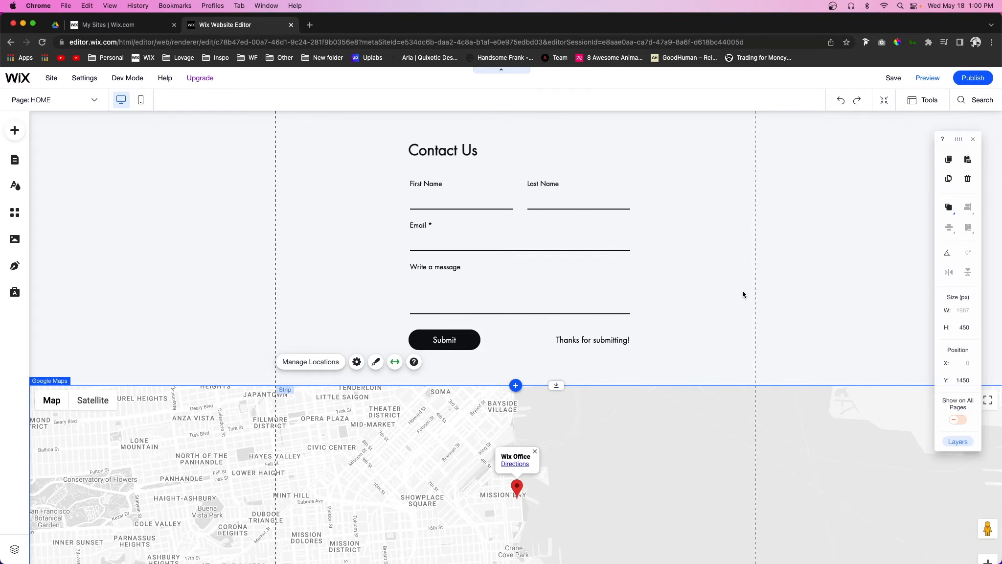
scroll(742, 293, up, 10)
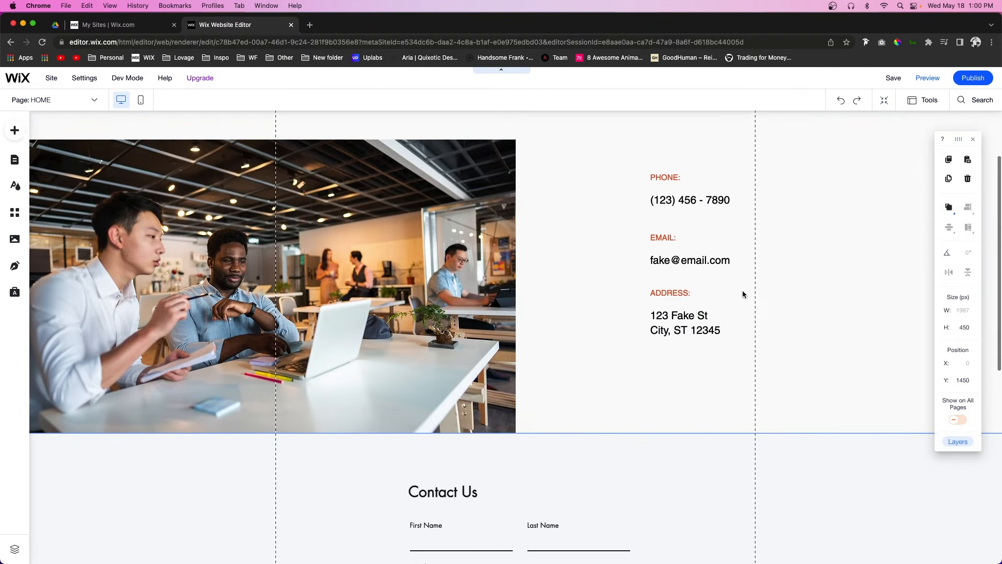
scroll(742, 292, down, 10)
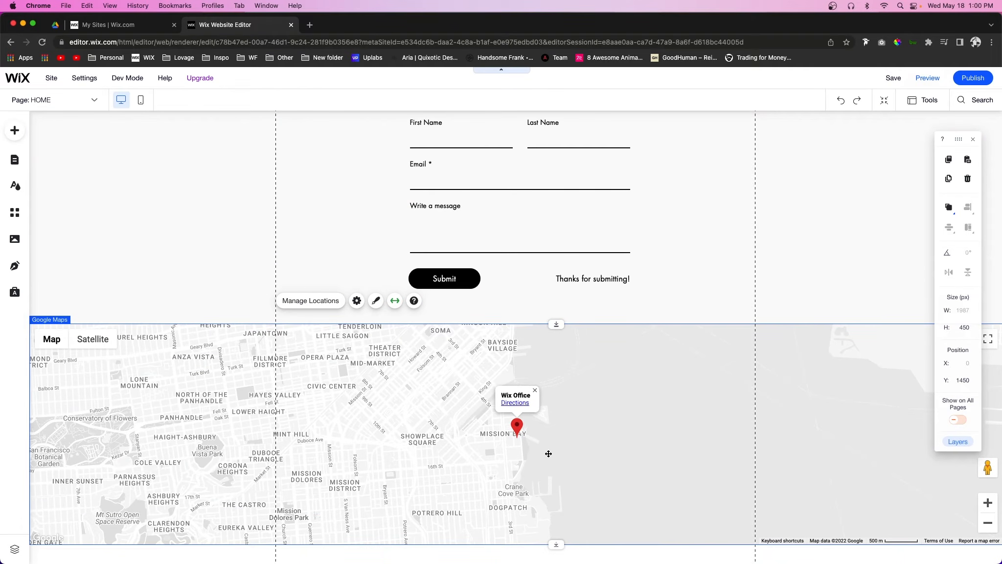
scroll(549, 454, up, 10)
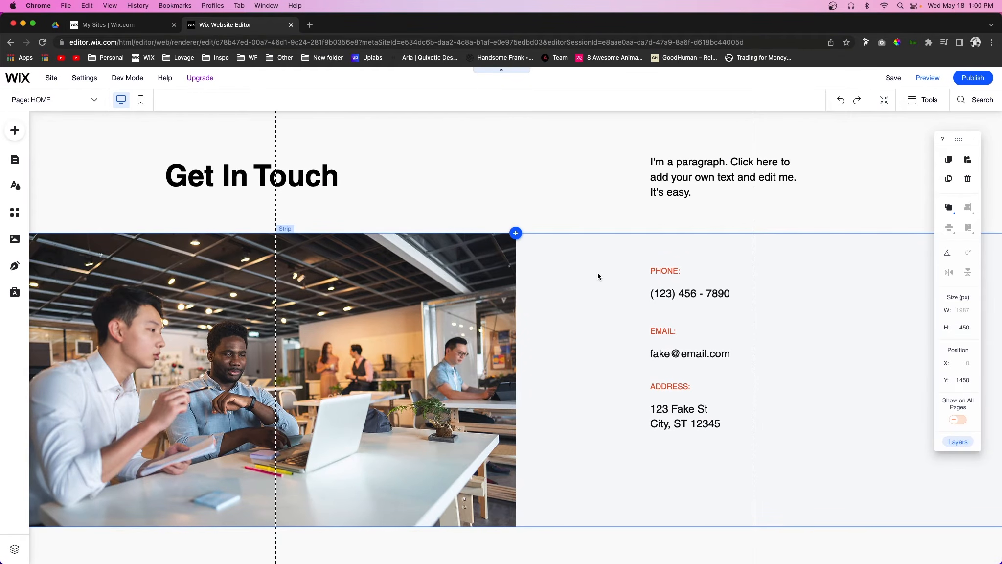
scroll(598, 274, down, 10)
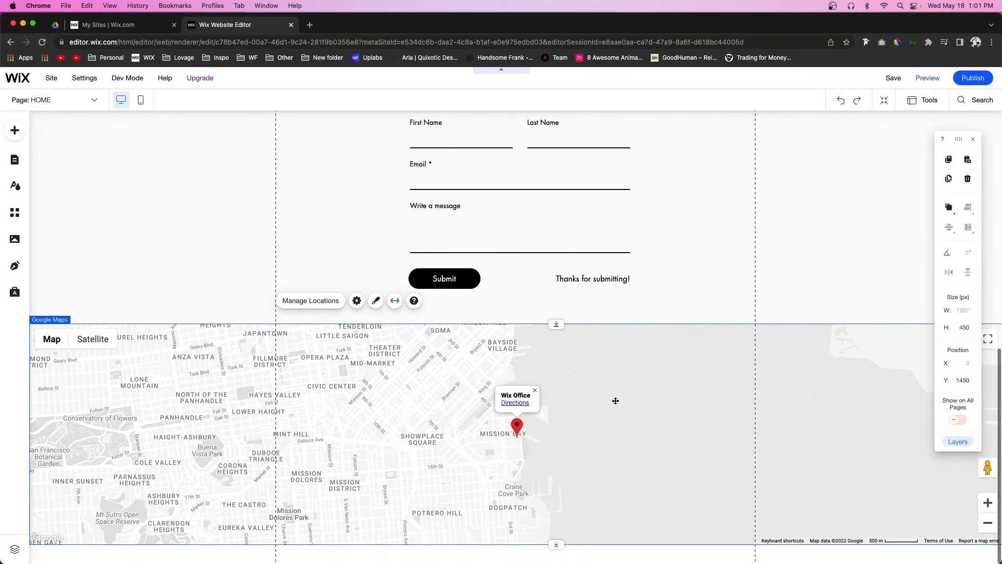
key(Delete)
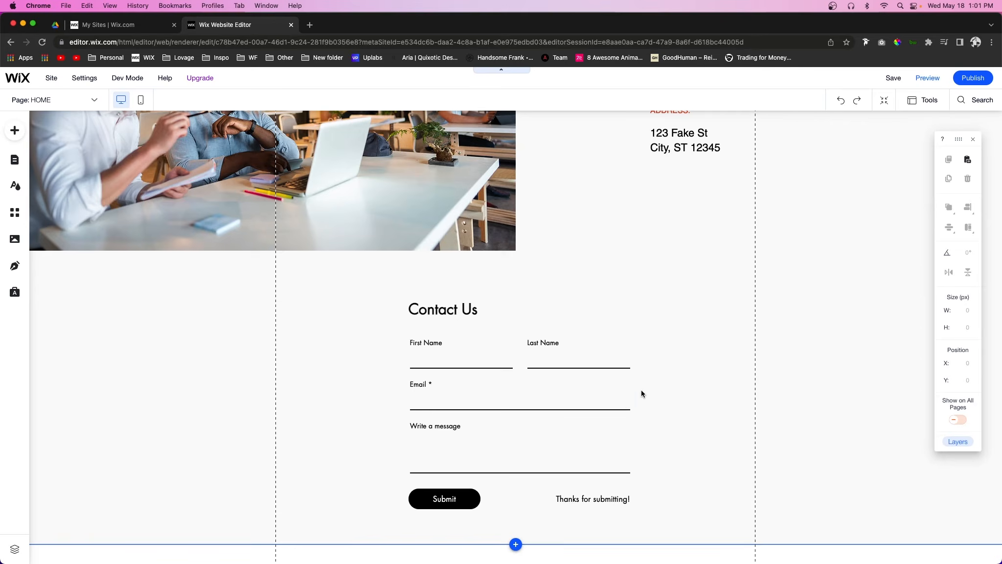
scroll(754, 375, up, 6)
scroll(754, 376, down, 6)
scroll(754, 375, up, 6)
scroll(755, 378, down, 6)
scroll(754, 378, up, 6)
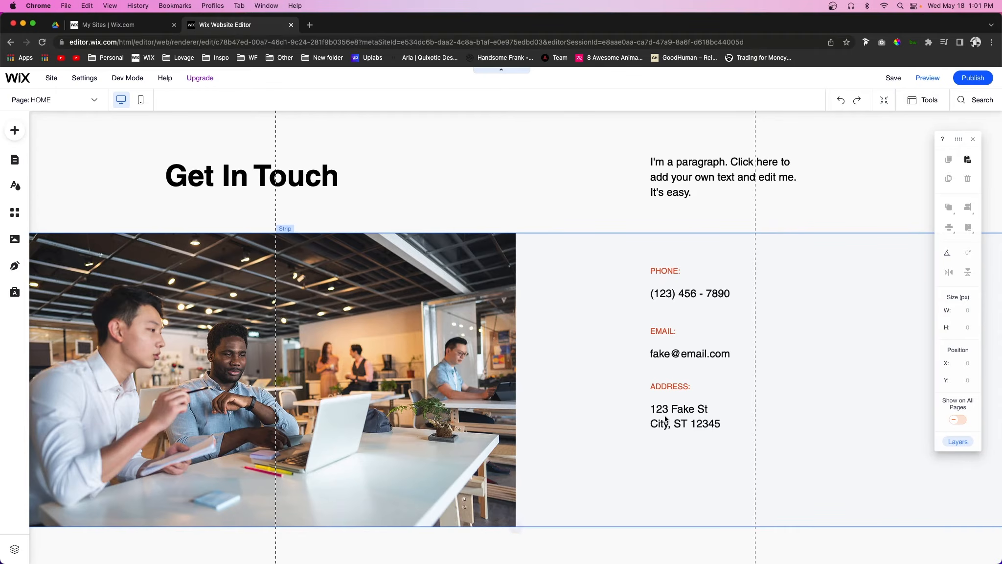
Duplicate the HOME page from the site's page list and return to the canvas.
click(15, 159)
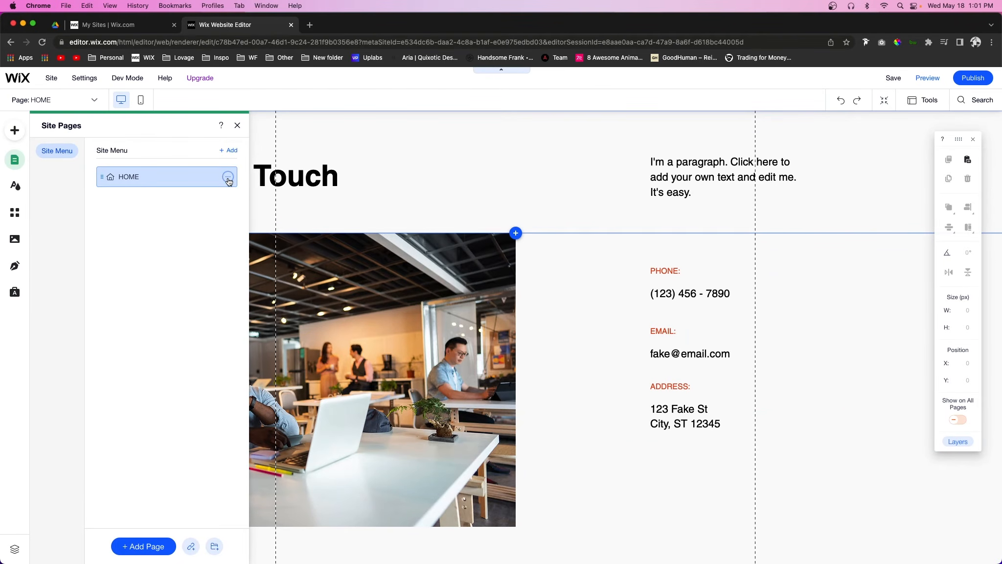
click(228, 177)
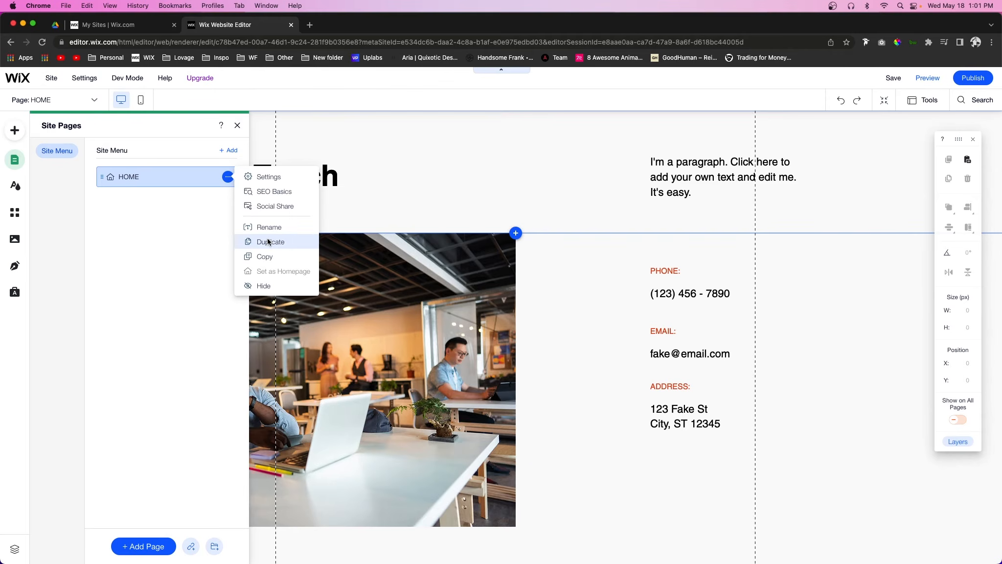
click(268, 242)
click(229, 200)
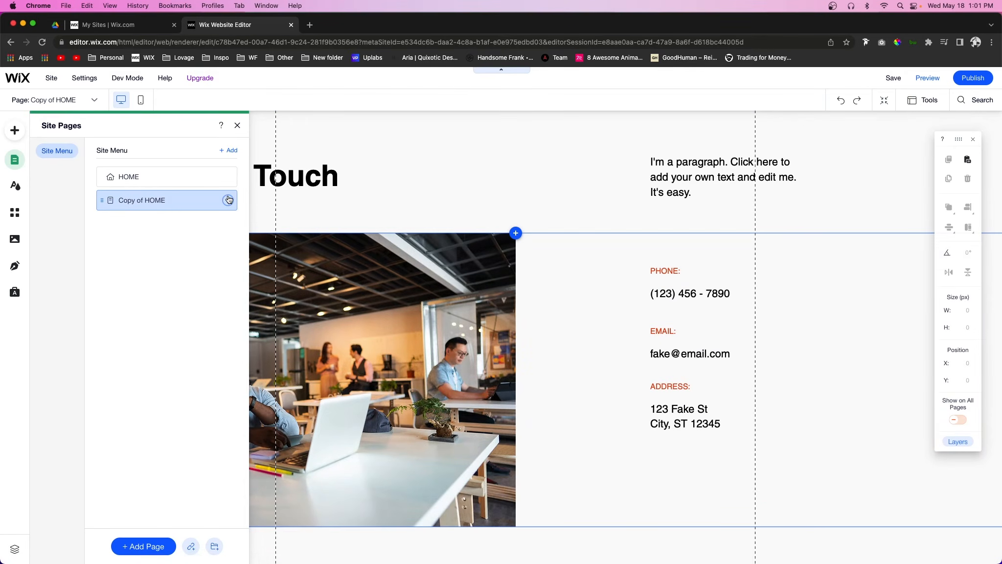
click(593, 202)
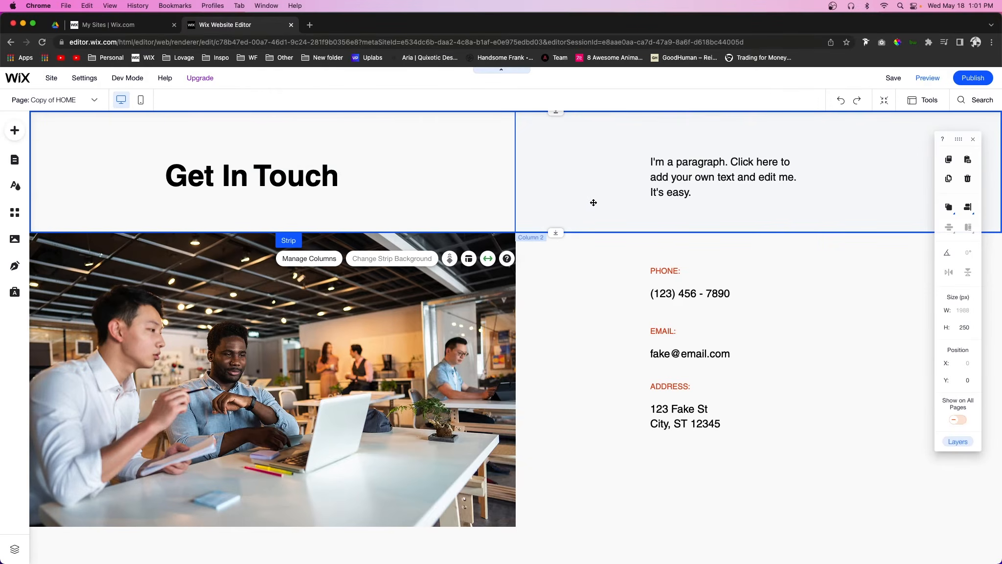
Move the paragraph into the "Get In Touch" heading's column and delete the strip's empty second column.
click(697, 183)
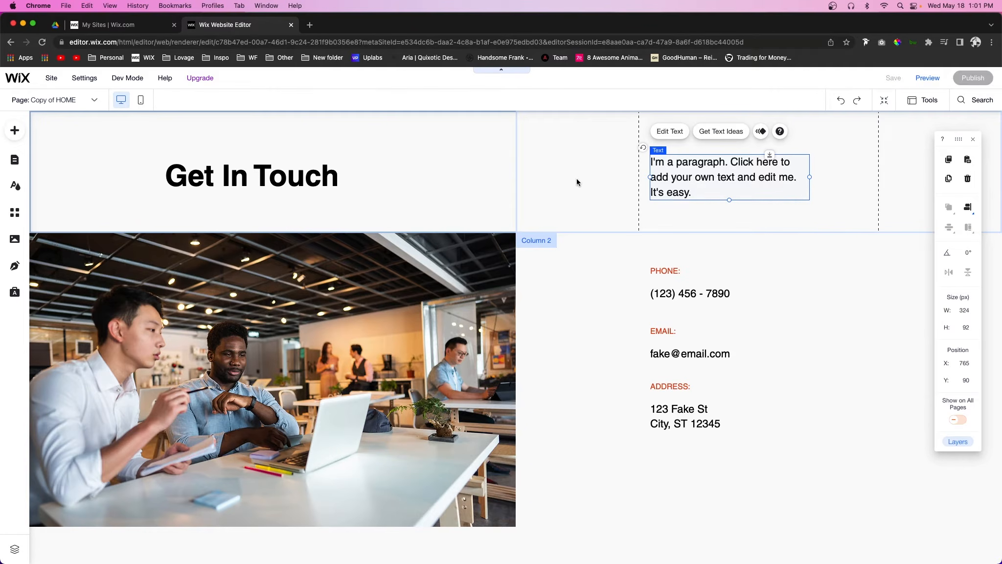
drag(708, 175, 337, 183)
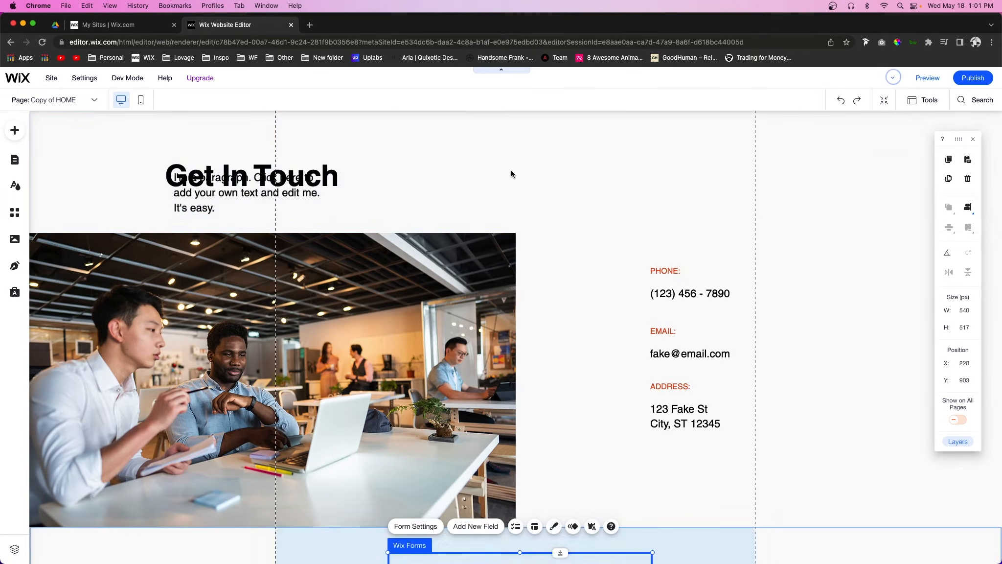
click(604, 163)
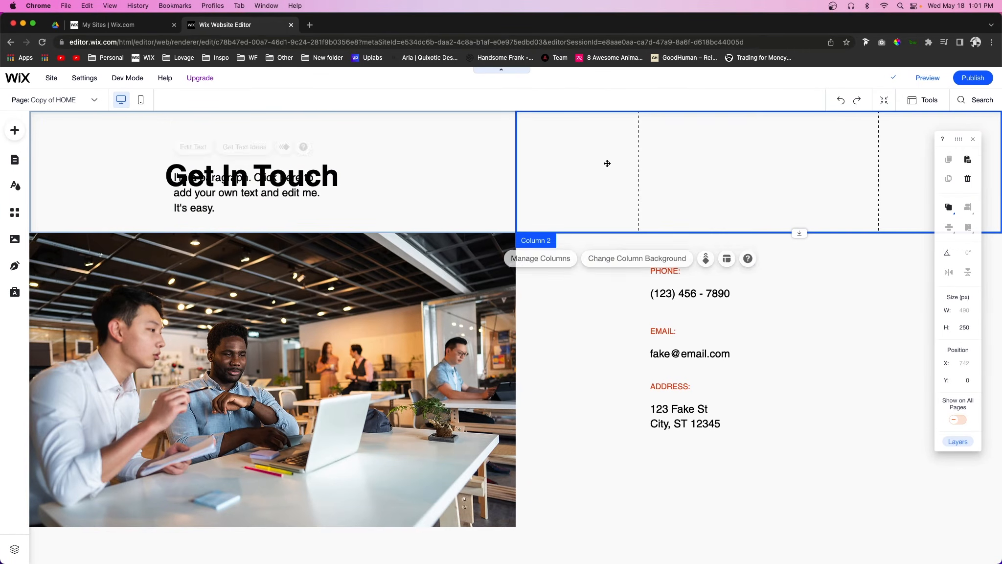
click(718, 259)
click(540, 260)
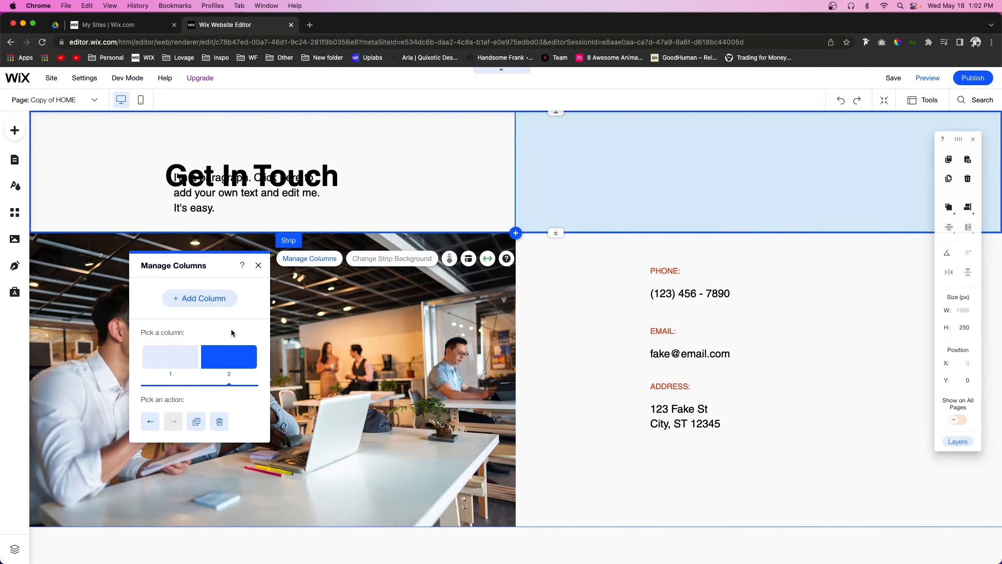
click(223, 420)
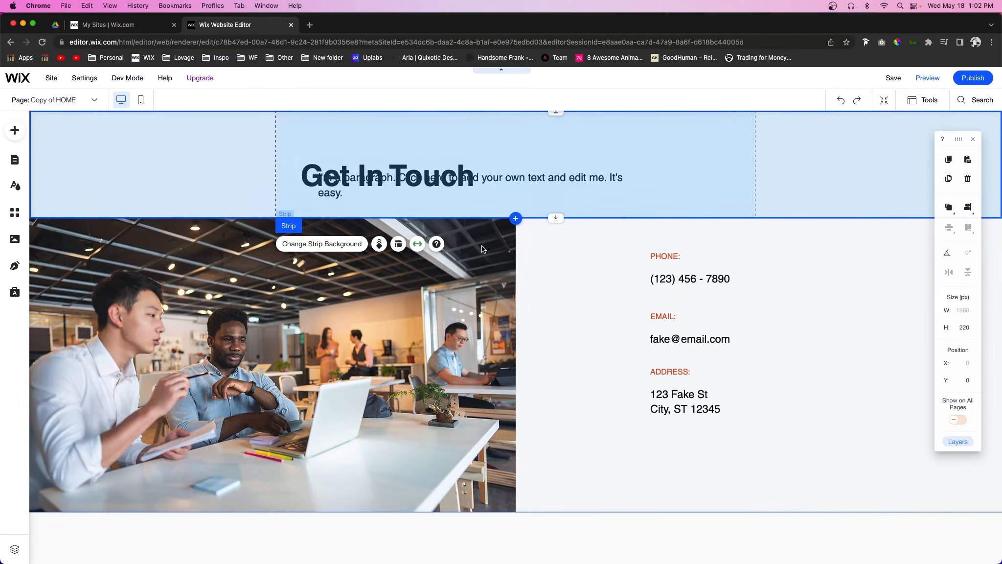
Stretch the "Get In Touch" strip to about 591 px high and place the paragraph below the heading, aligned with its left edge.
drag(557, 216, 543, 399)
click(520, 180)
drag(520, 180, 505, 217)
Search Wix media for "office" and set the photo of colleagues at a laptop as the "Get In Touch" strip's background.
click(512, 297)
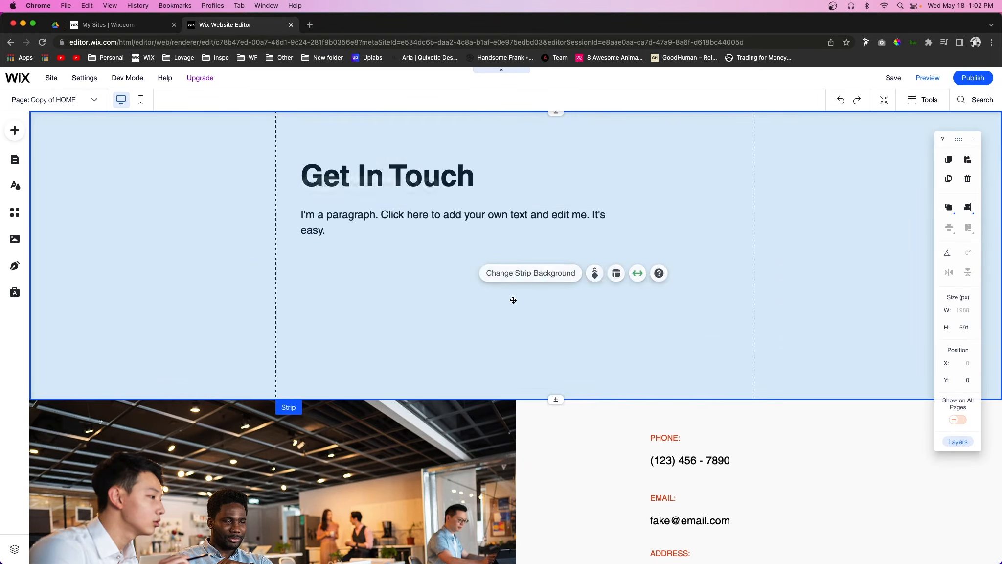
click(535, 274)
click(200, 377)
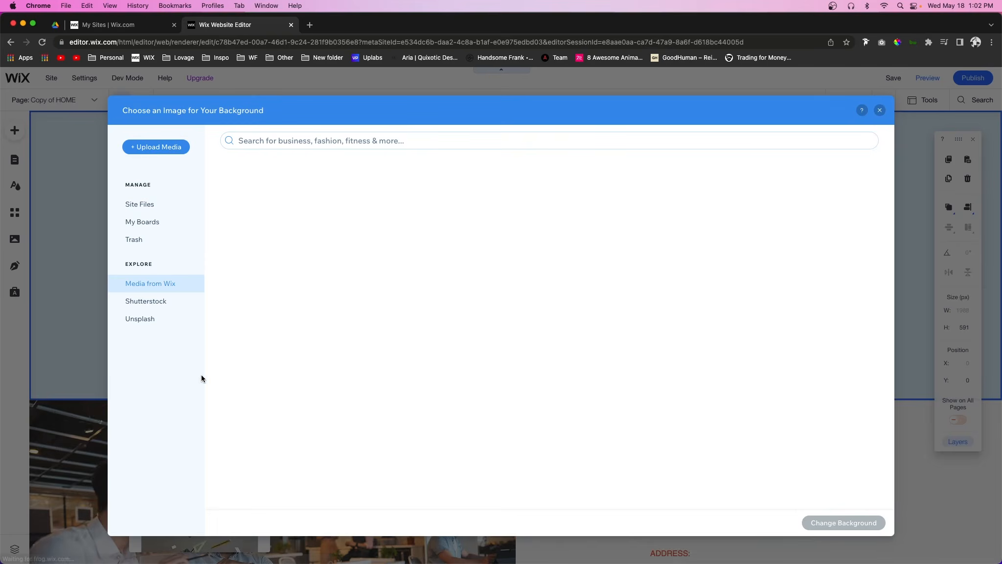
click(273, 141)
text(office)
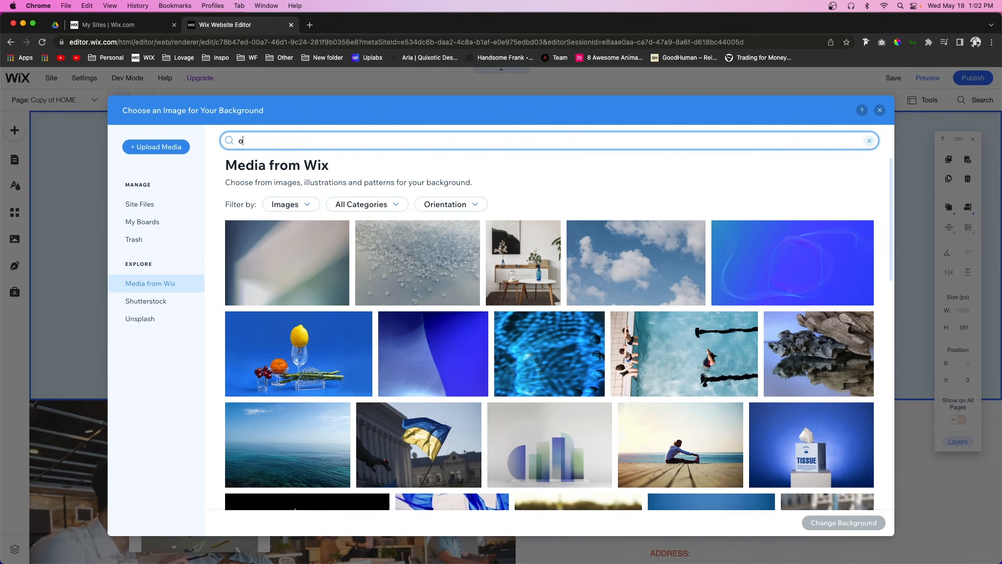
key(Return)
scroll(452, 342, down, 3)
double_click(452, 341)
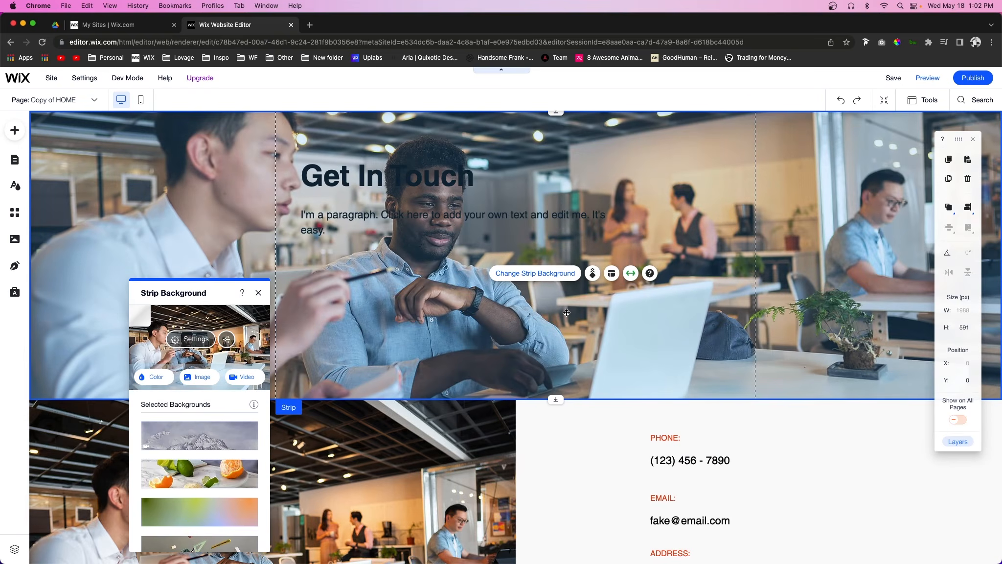
Set the strip's background image opacity to 44% and the color behind the image to dark navy.
click(489, 337)
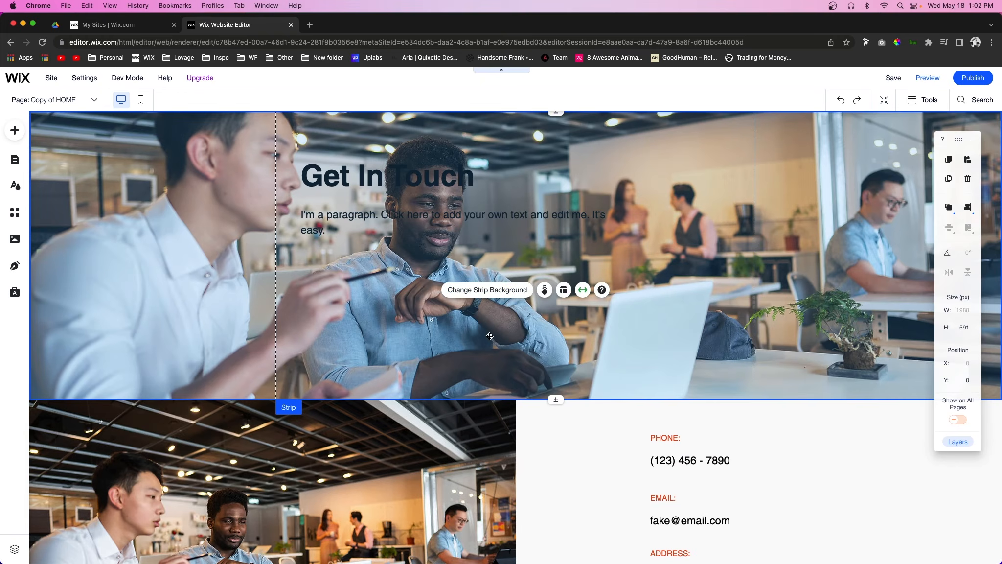
click(484, 291)
click(191, 338)
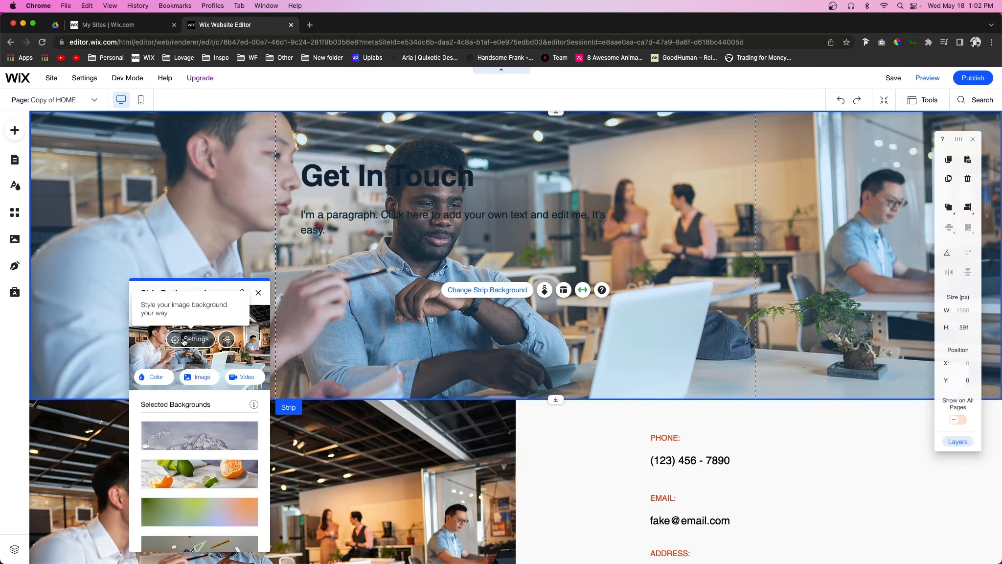
click(249, 400)
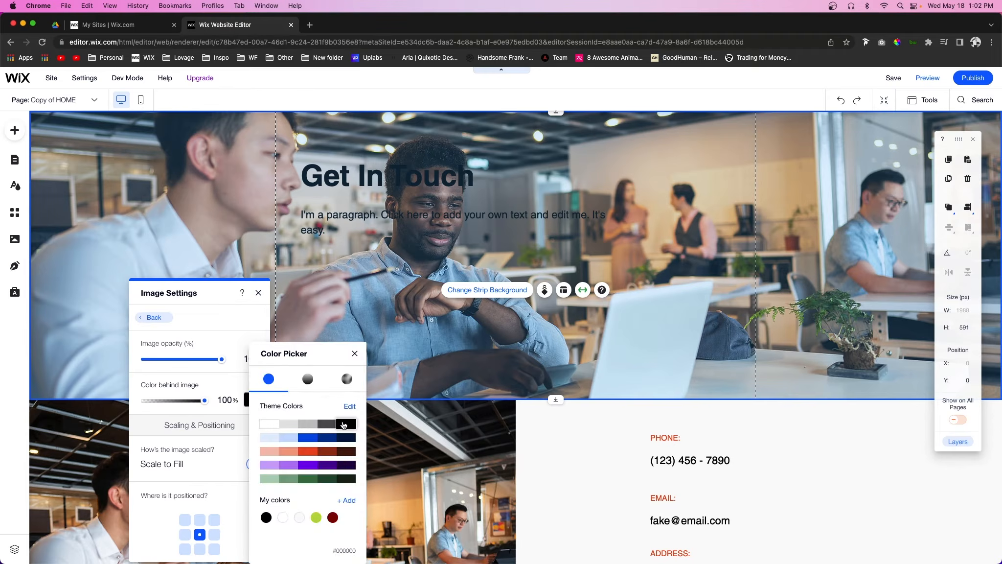
drag(212, 362, 181, 361)
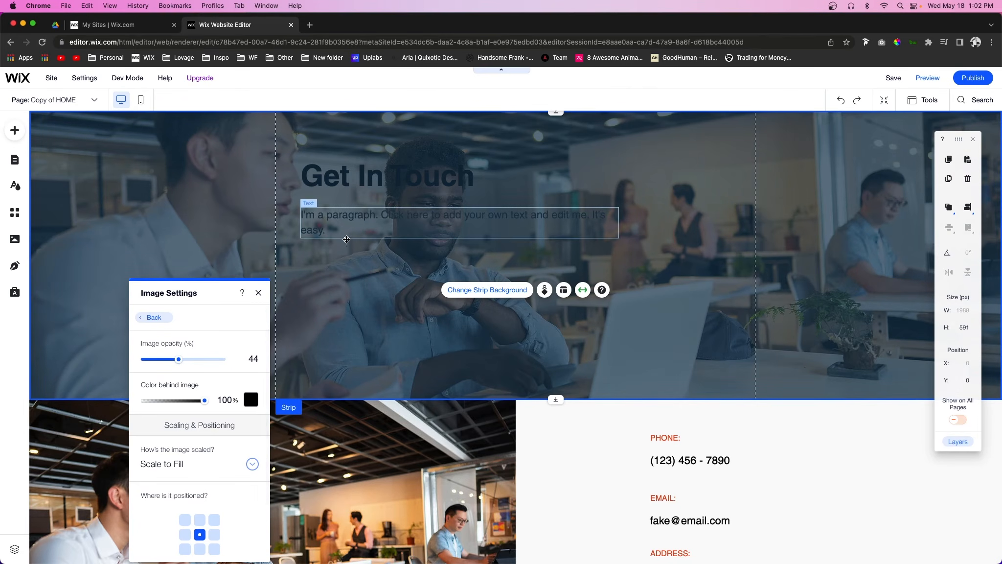
click(251, 400)
click(346, 437)
click(193, 387)
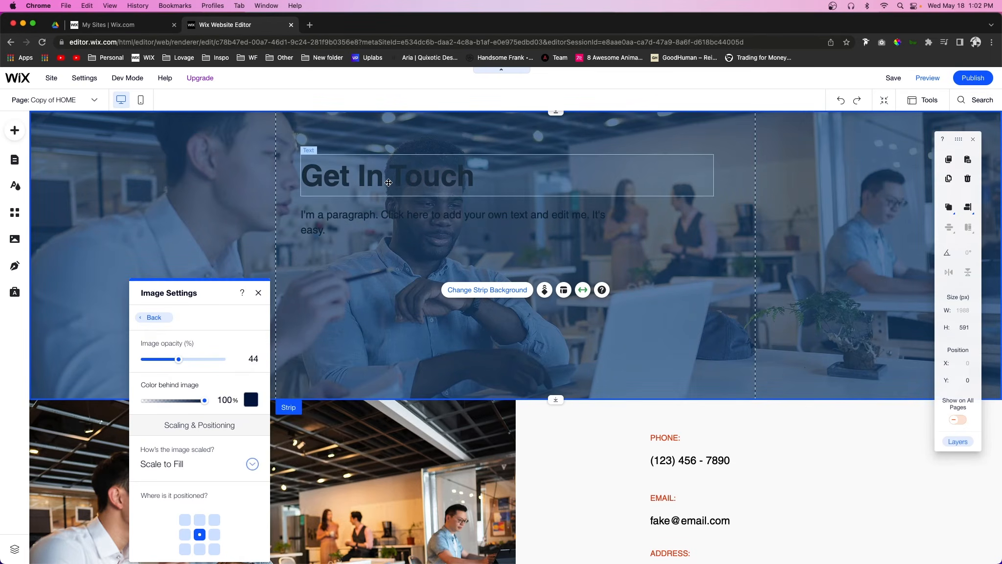
Change the text color of the "Get In Touch" heading and the paragraph to white.
click(379, 179)
shift+click(377, 214)
click(383, 139)
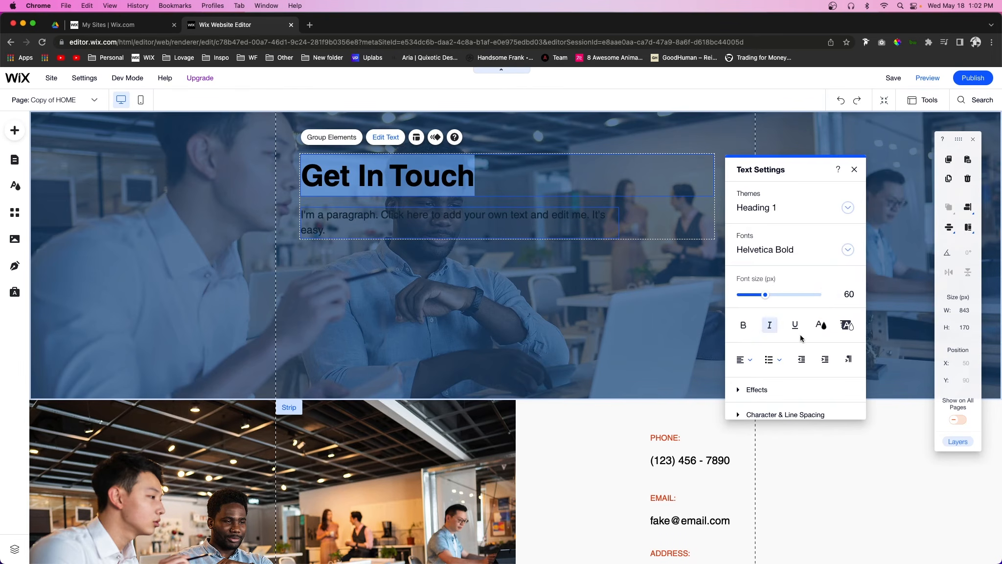
click(823, 325)
click(740, 266)
click(434, 268)
Narrow the paragraph's text box so its first line breaks after "your own".
click(440, 226)
click(621, 222)
click(583, 221)
drag(615, 222, 522, 223)
Save the site and reload the editor.
click(455, 181)
shift+click(422, 233)
scroll(422, 233, down, 5)
scroll(423, 233, up, 5)
click(894, 79)
click(435, 396)
click(628, 398)
key(super+r)
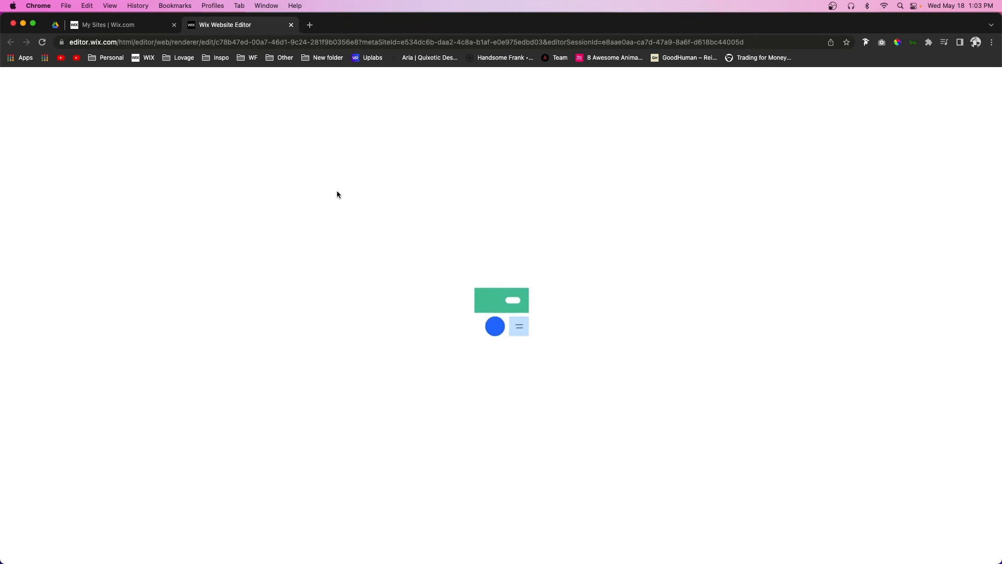
Open the Copy of HOME page and select its "Get In Touch" strip.
click(49, 100)
click(49, 135)
click(622, 226)
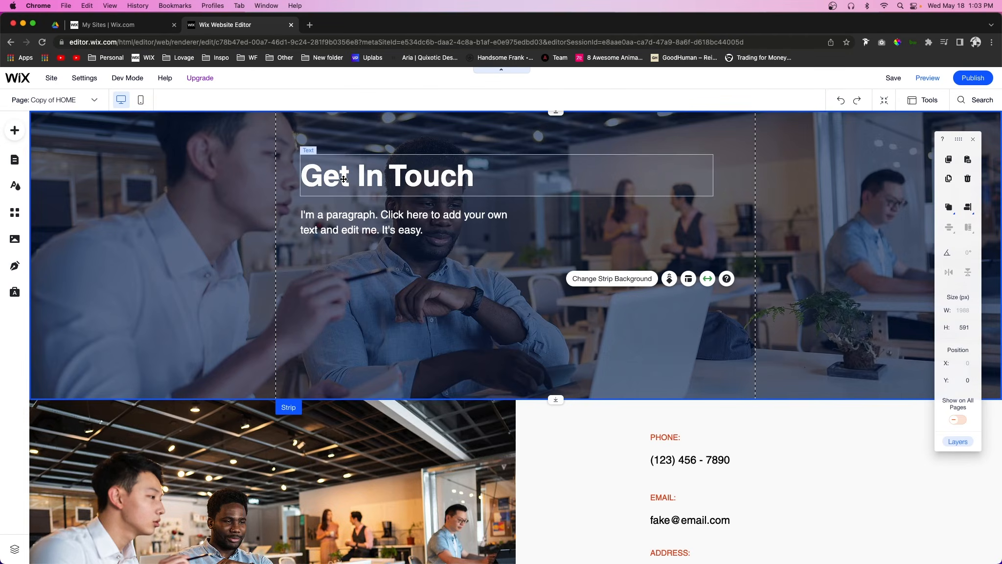
Move the "Get In Touch" heading and its paragraph together down to the lower part of the photo strip.
click(343, 172)
shift+click(362, 222)
drag(362, 222, 362, 318)
click(607, 318)
Delete the photo column from the contact details strip.
scroll(653, 355, down, 1)
scroll(653, 354, up, 1)
scroll(446, 273, down, 5)
click(446, 273)
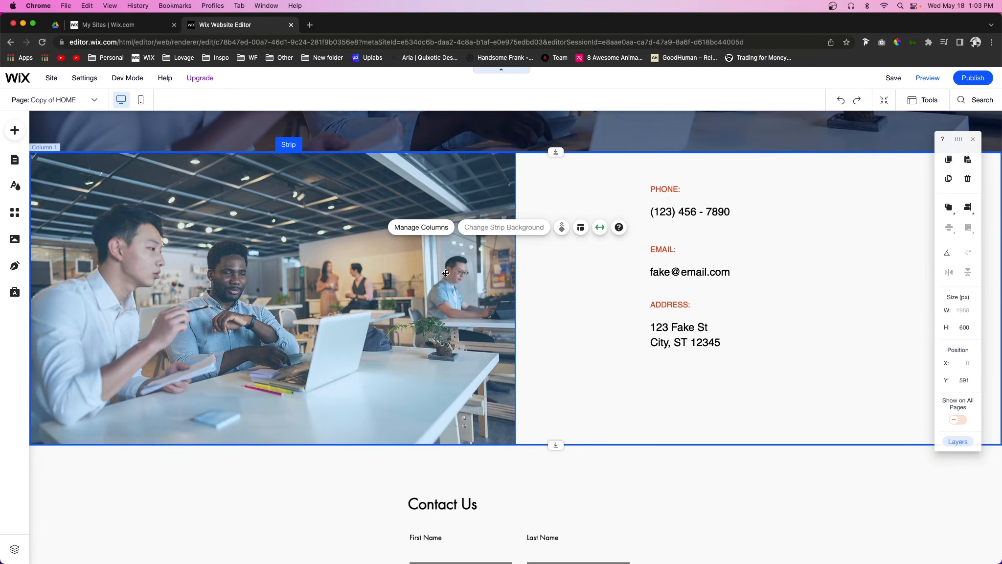
click(402, 233)
click(220, 288)
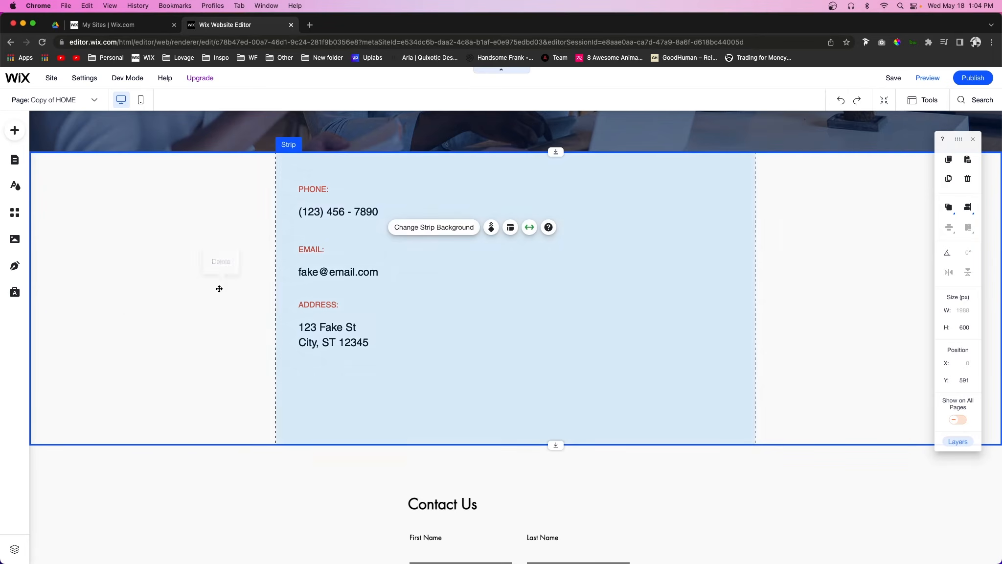
Set the contact details strip's background to the orange-red theme color.
click(425, 232)
click(708, 252)
click(707, 251)
click(156, 218)
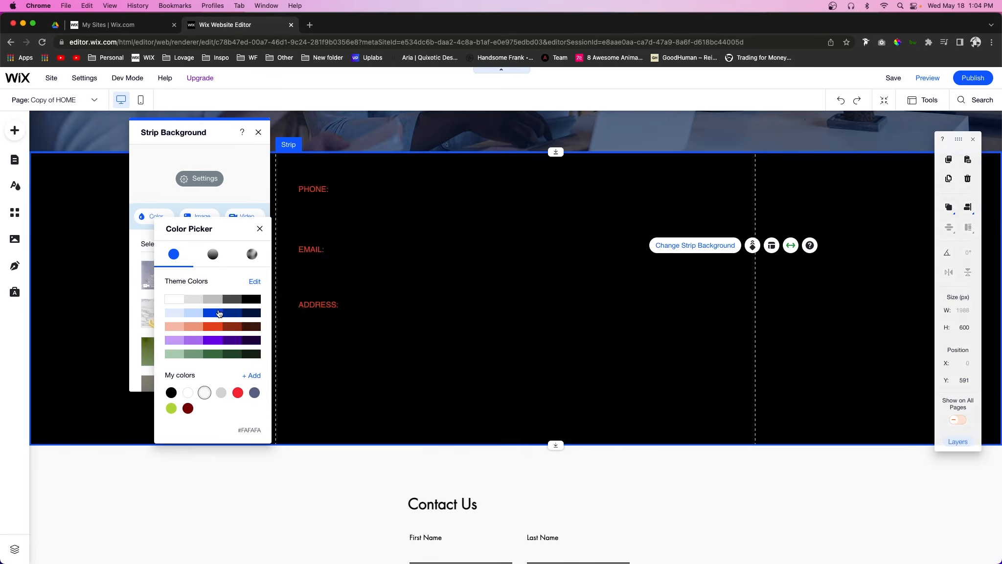
click(576, 264)
click(587, 230)
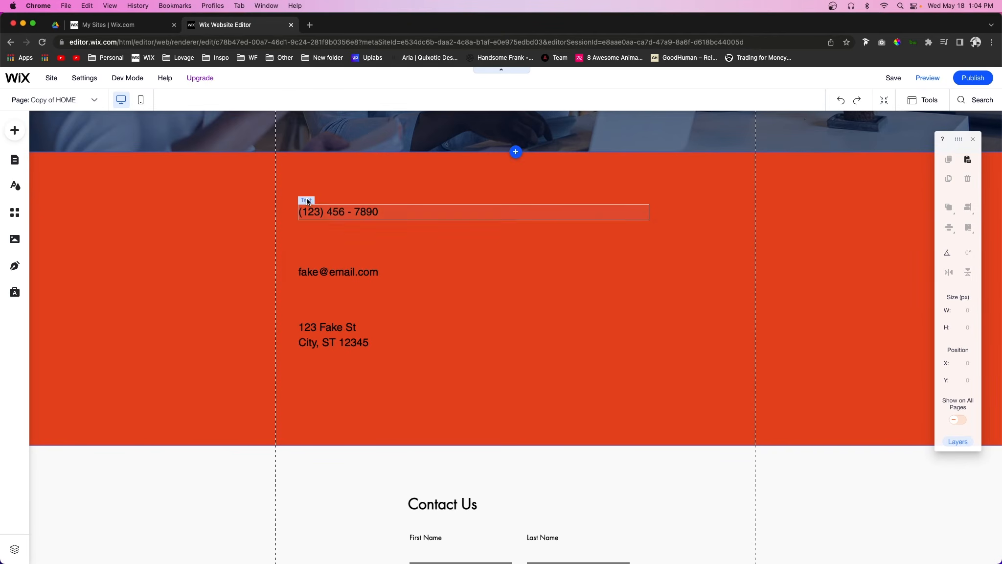
Change the text color of the PHONE, EMAIL and ADDRESS labels to white.
click(312, 187)
shift+click(320, 249)
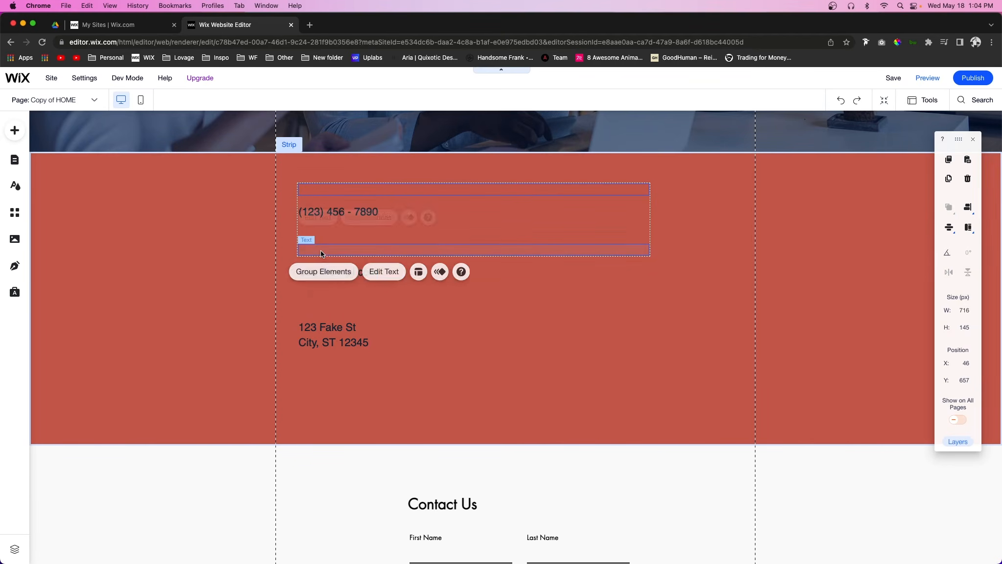
shift+click(317, 306)
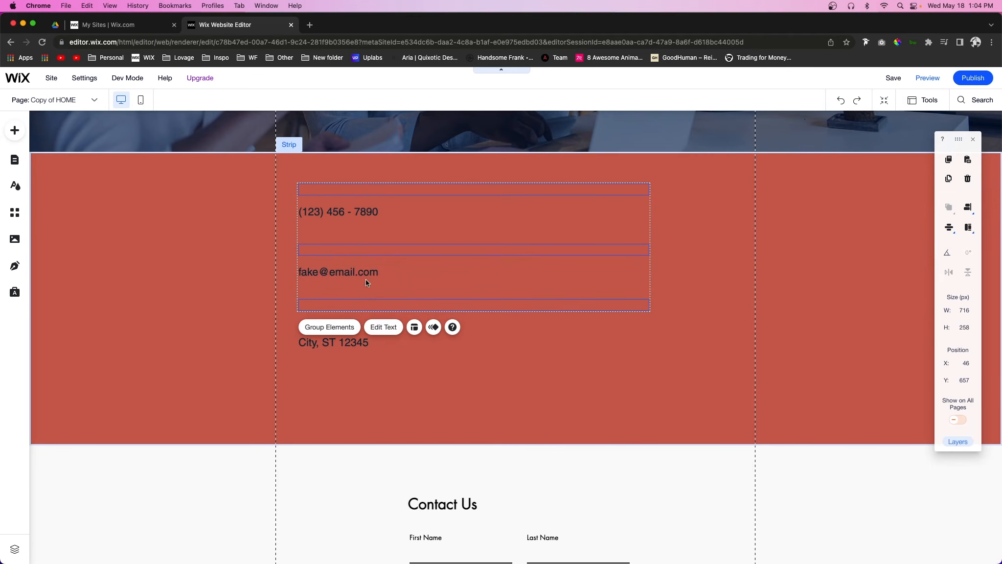
click(384, 327)
click(757, 354)
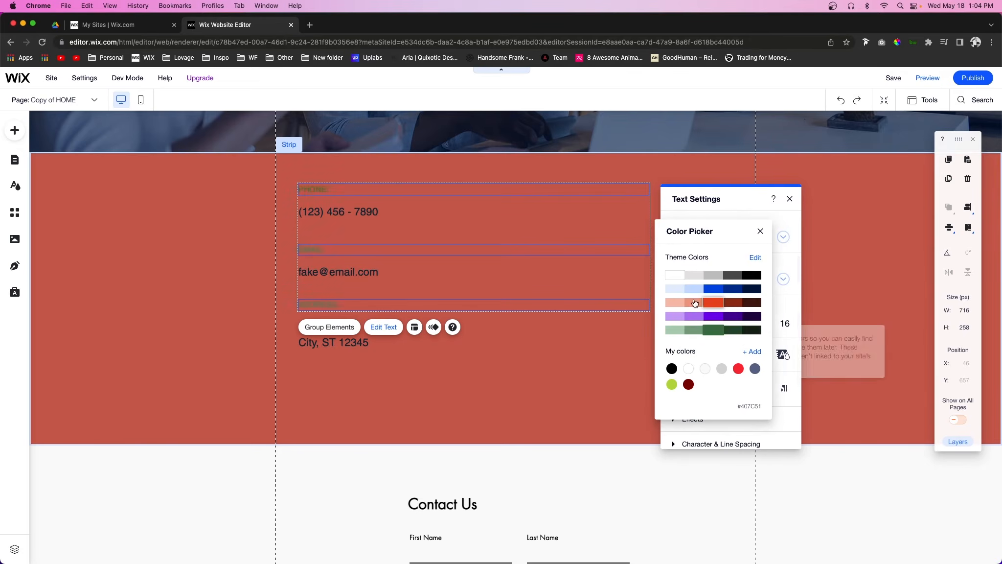
click(676, 277)
click(505, 357)
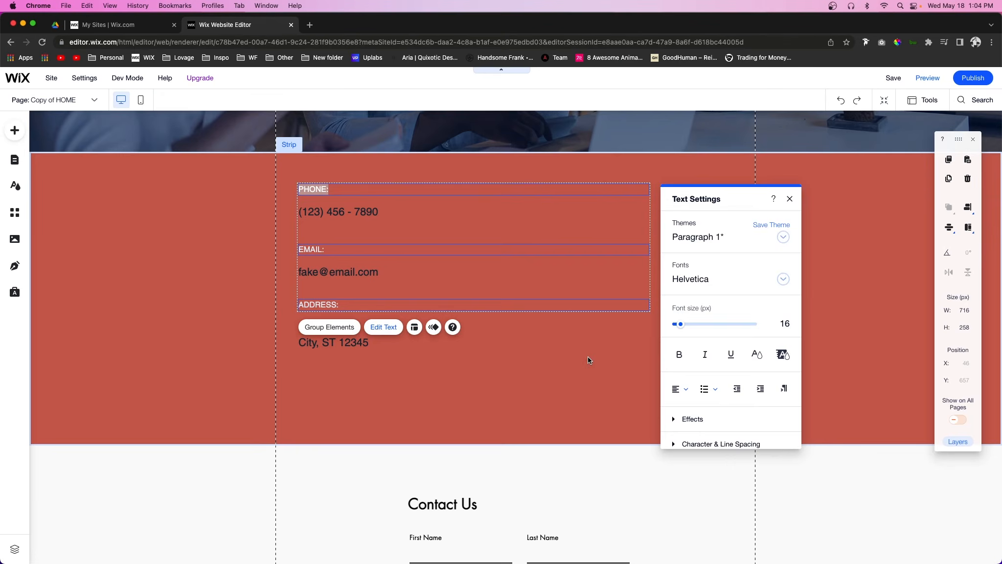
click(589, 356)
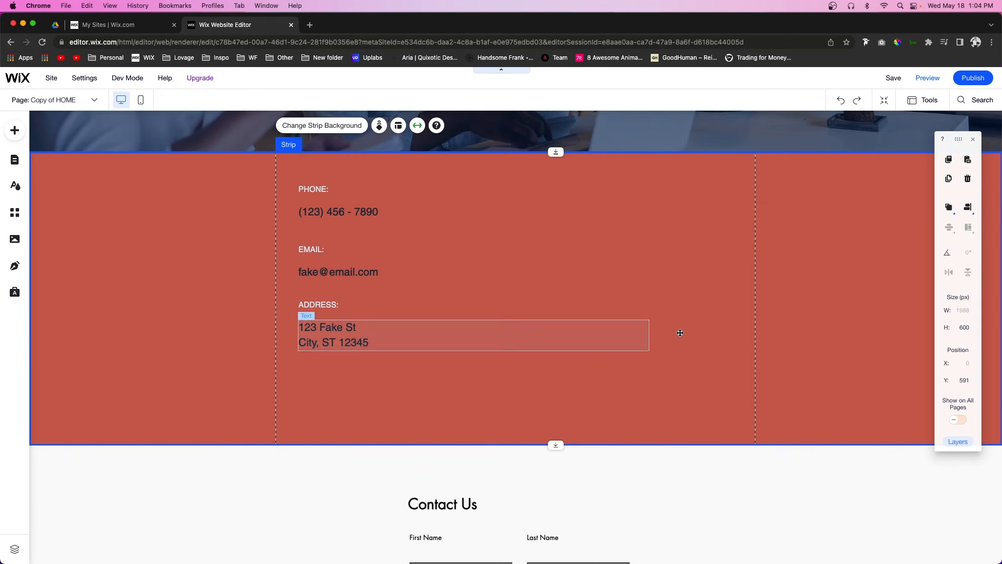
Add two columns to the contact details strip to make a three-column layout.
click(398, 127)
click(185, 166)
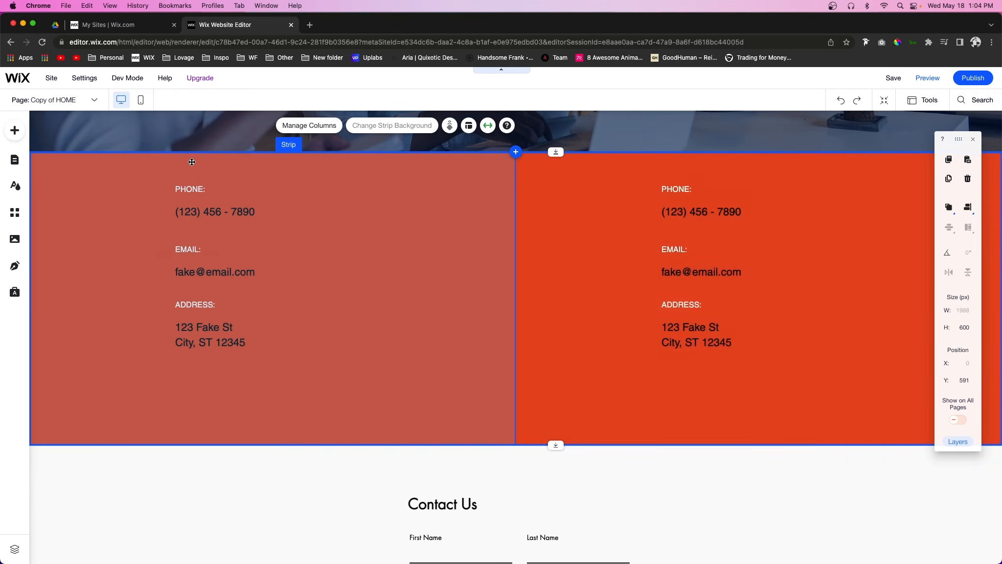
click(332, 128)
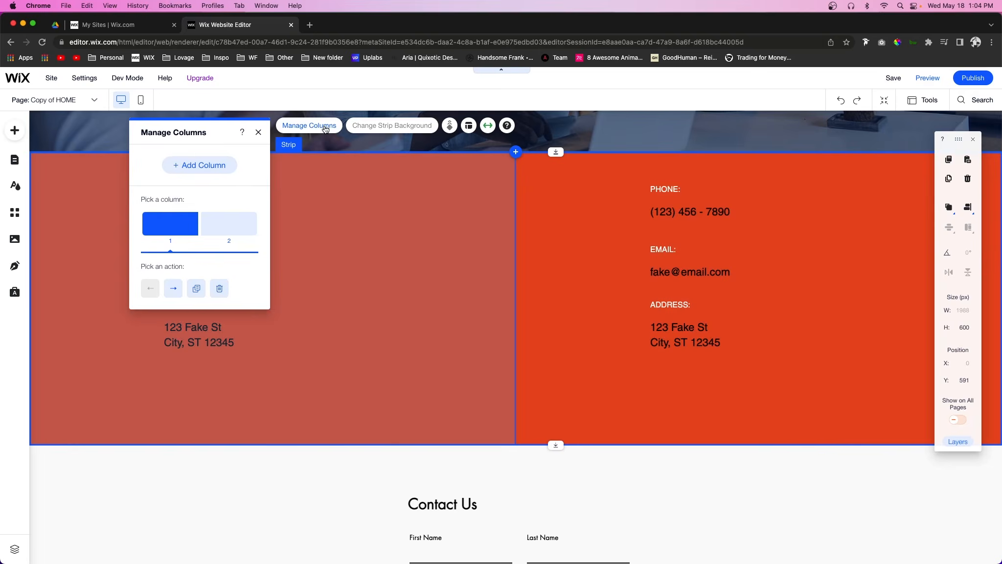
click(199, 165)
click(313, 239)
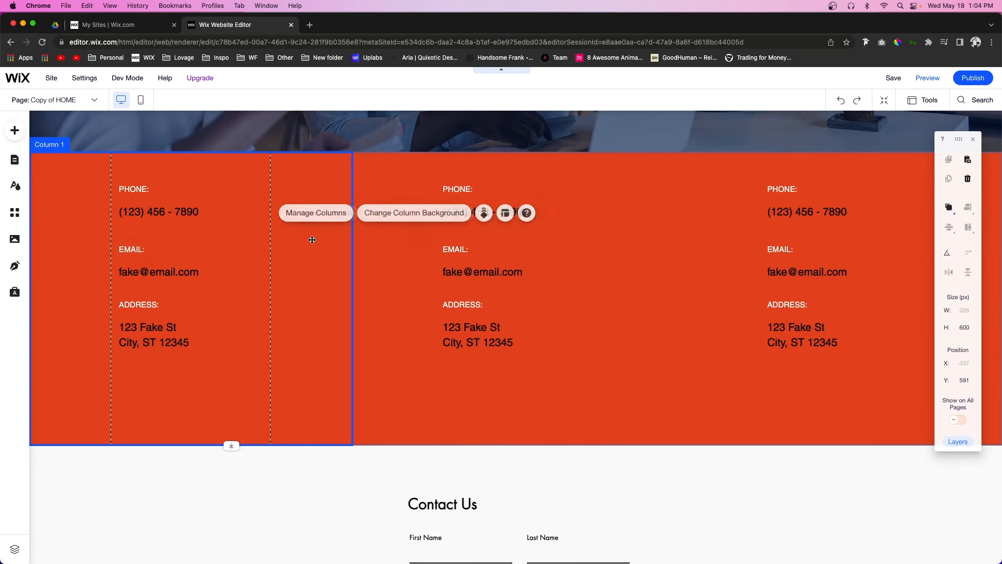
Delete the email and address labels and texts from the strip's first column, leaving only the phone details.
click(154, 248)
key(Delete)
click(152, 272)
key(Delete)
click(145, 306)
key(Delete)
click(147, 333)
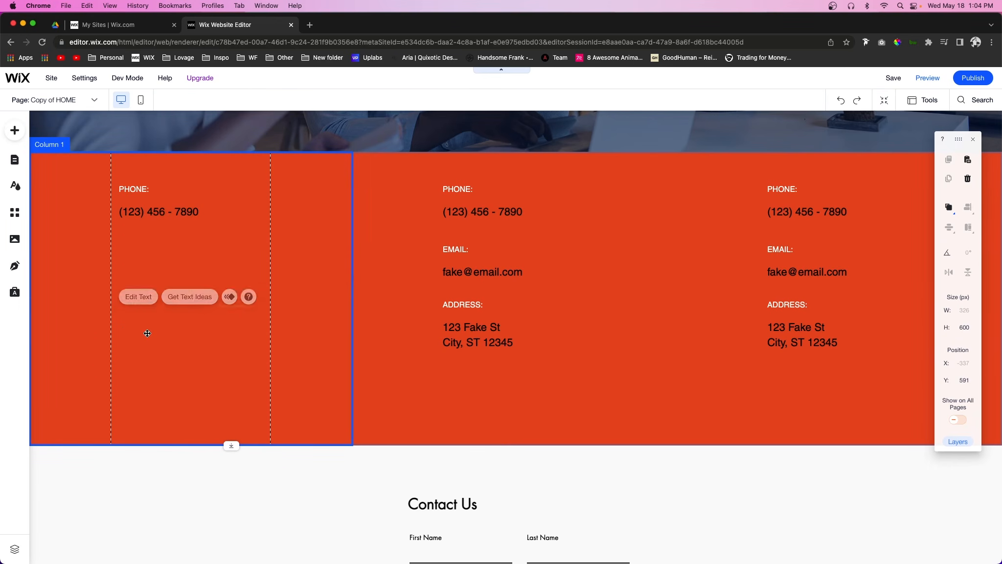
key(Delete)
Delete the phone and address labels and texts from the second column, leaving only the email details.
click(477, 211)
key(Delete)
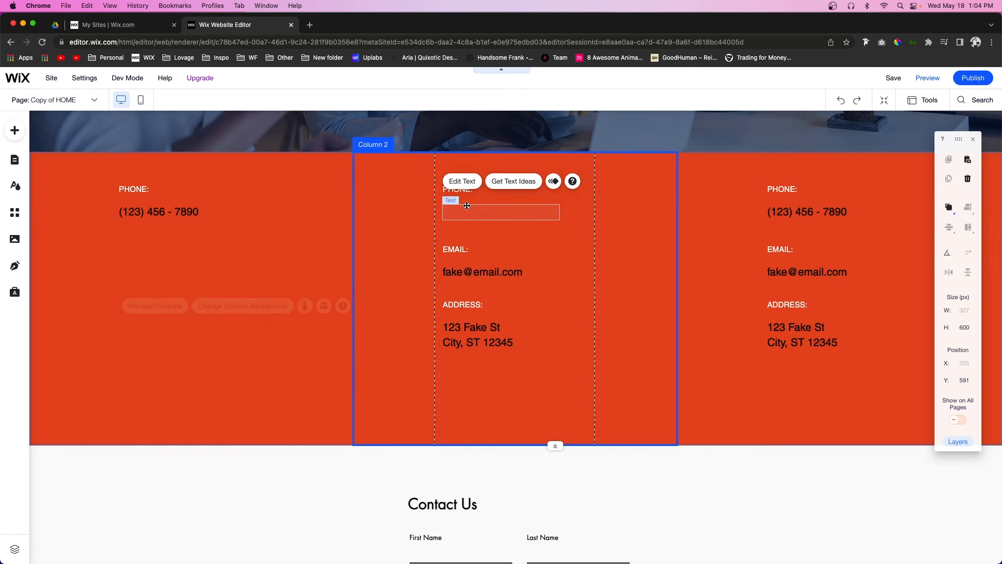
drag(458, 192, 461, 333)
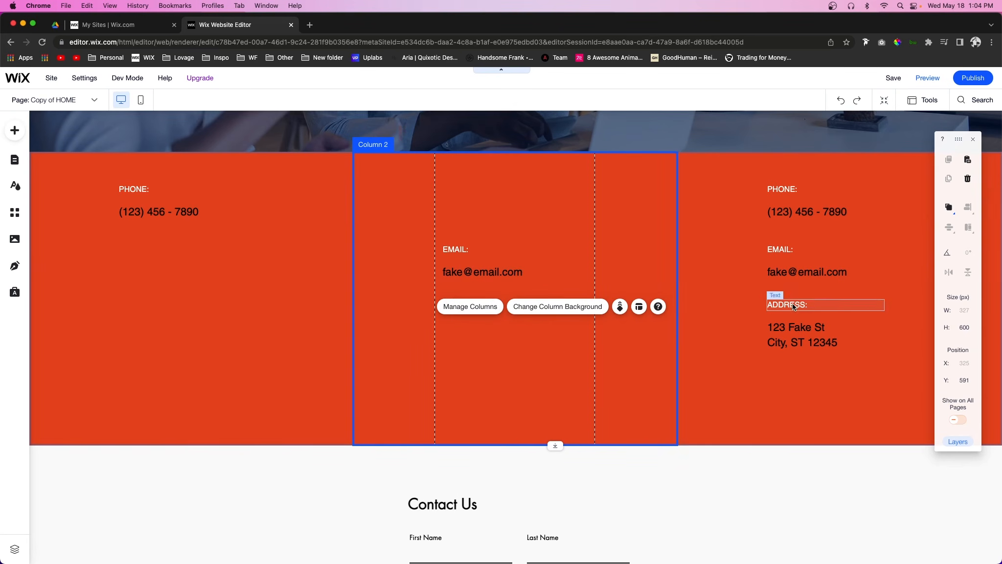
Delete the email and phone labels and texts from the third column, leaving only the address details.
click(787, 248)
key(Delete)
click(788, 267)
key(Delete)
click(783, 189)
key(Delete)
click(785, 211)
key(Delete)
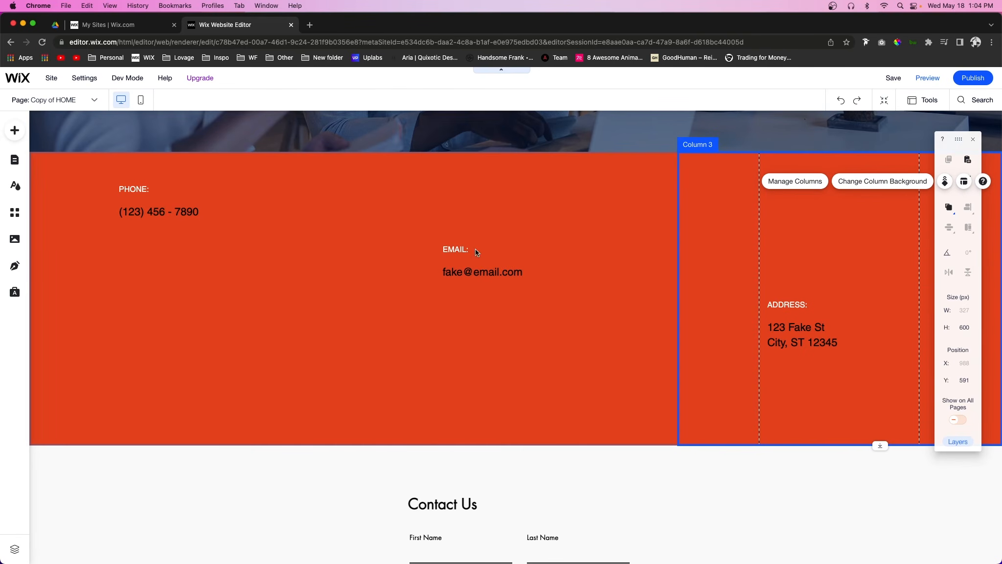
Move the email and address blocks up in their columns so they line up with the phone block.
click(456, 249)
shift+click(474, 274)
drag(474, 274, 477, 212)
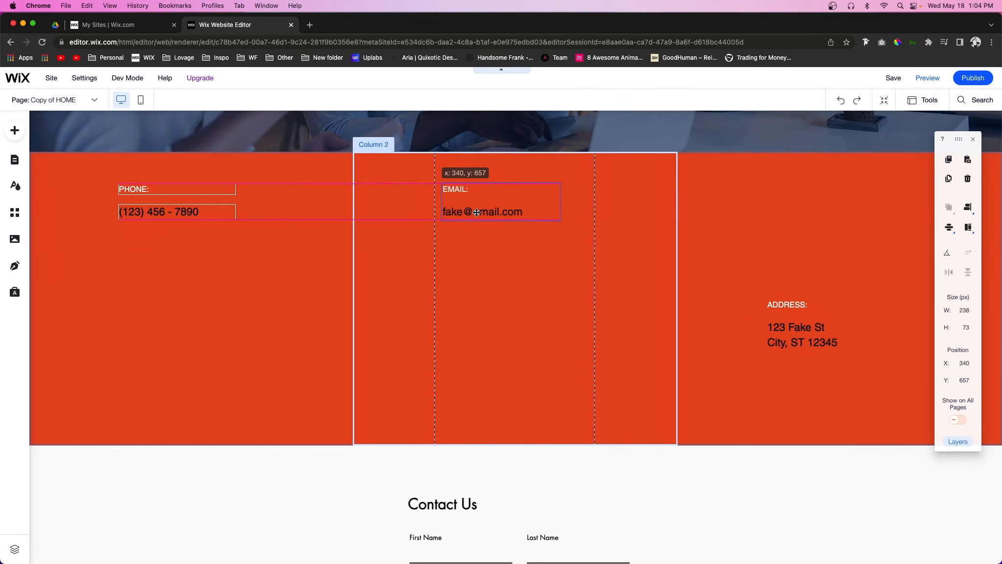
click(825, 302)
shift+click(792, 332)
drag(792, 331, 789, 219)
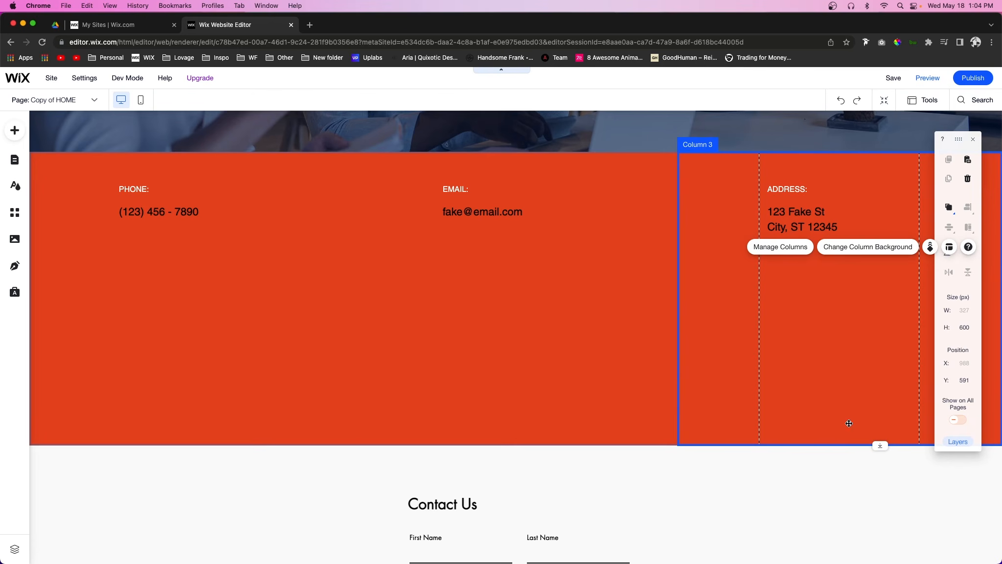
Reduce the contact details strip's height to about 220 px.
drag(880, 444, 878, 260)
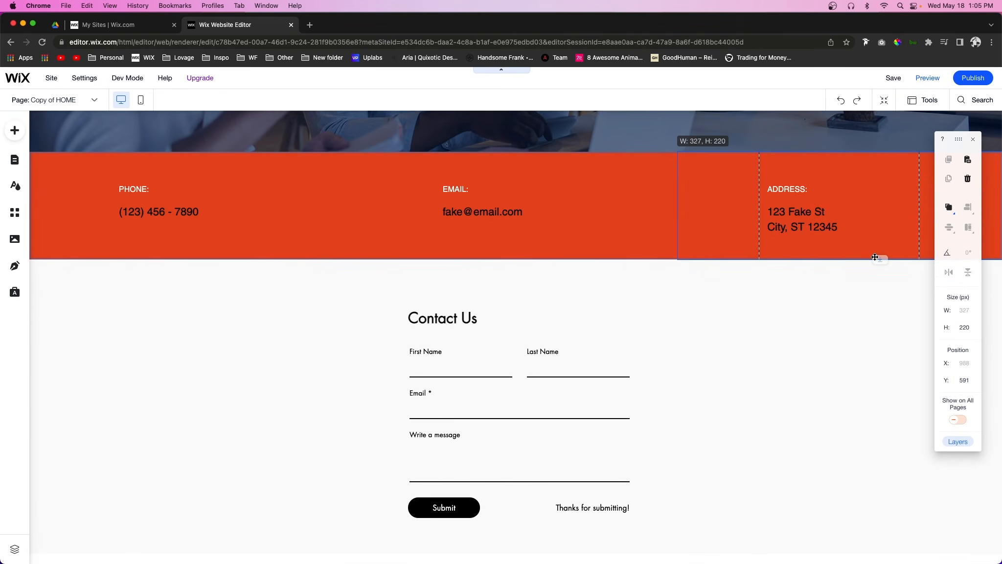
click(765, 348)
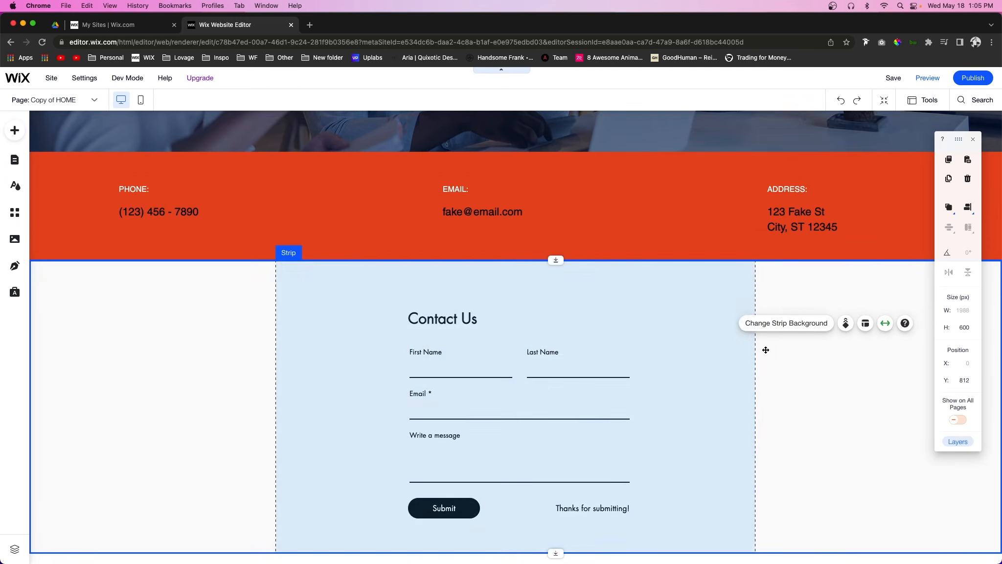
scroll(765, 349, up, 5)
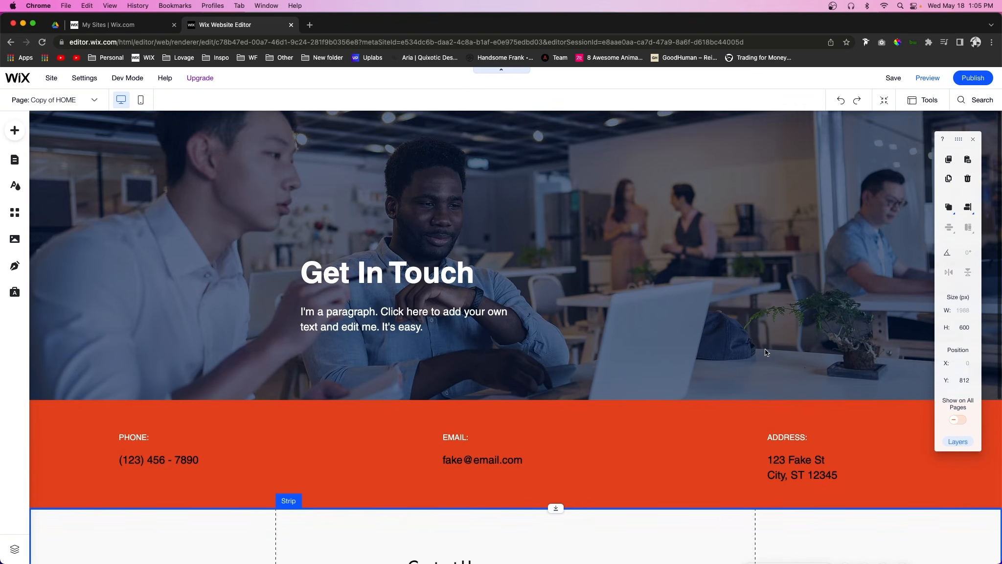
Set the content alignment of the "Get In Touch" photo strip to Left.
scroll(765, 349, down, 5)
scroll(765, 348, up, 5)
scroll(765, 349, down, 5)
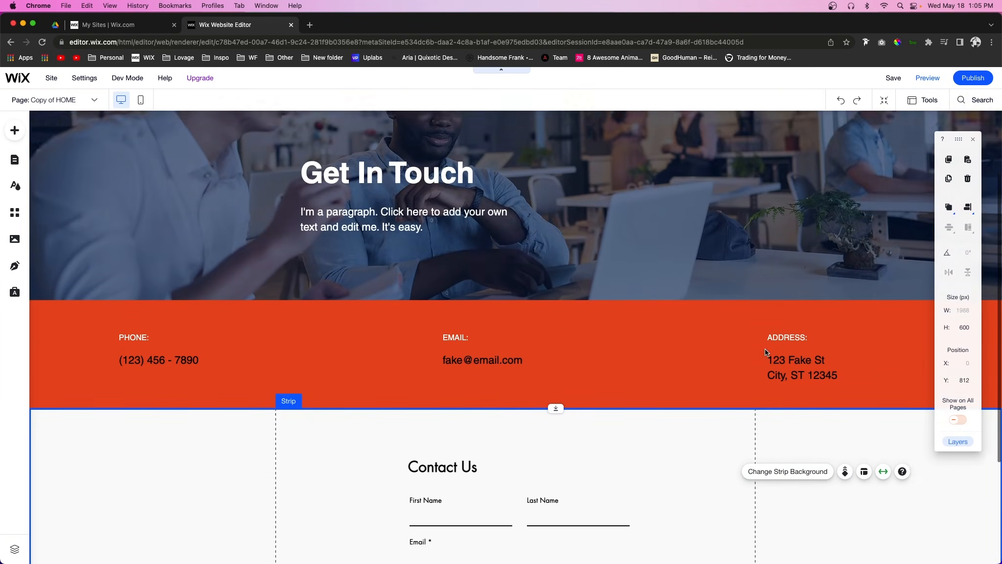
scroll(765, 348, up, 5)
scroll(765, 348, down, 5)
scroll(765, 349, up, 5)
click(446, 273)
click(805, 242)
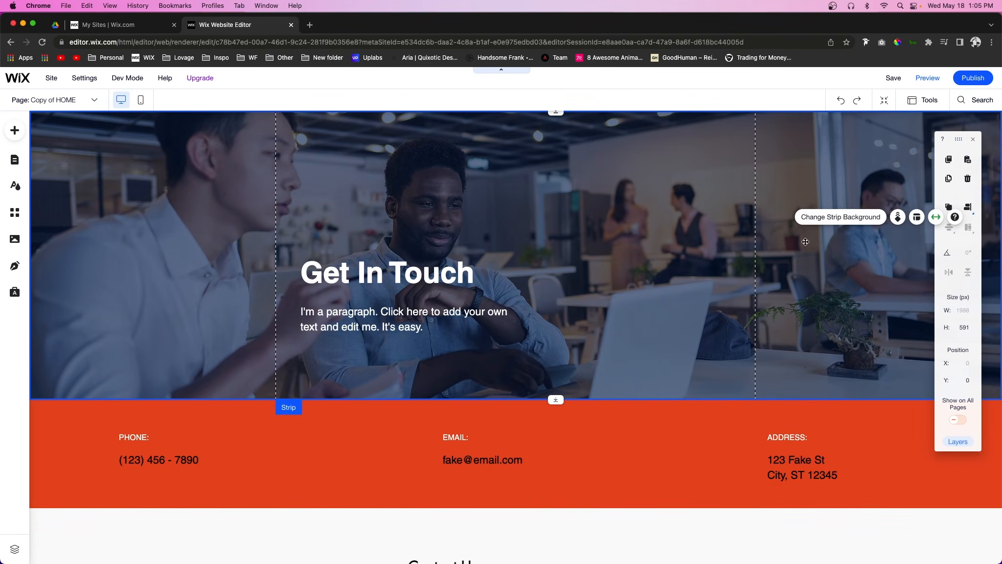
click(917, 217)
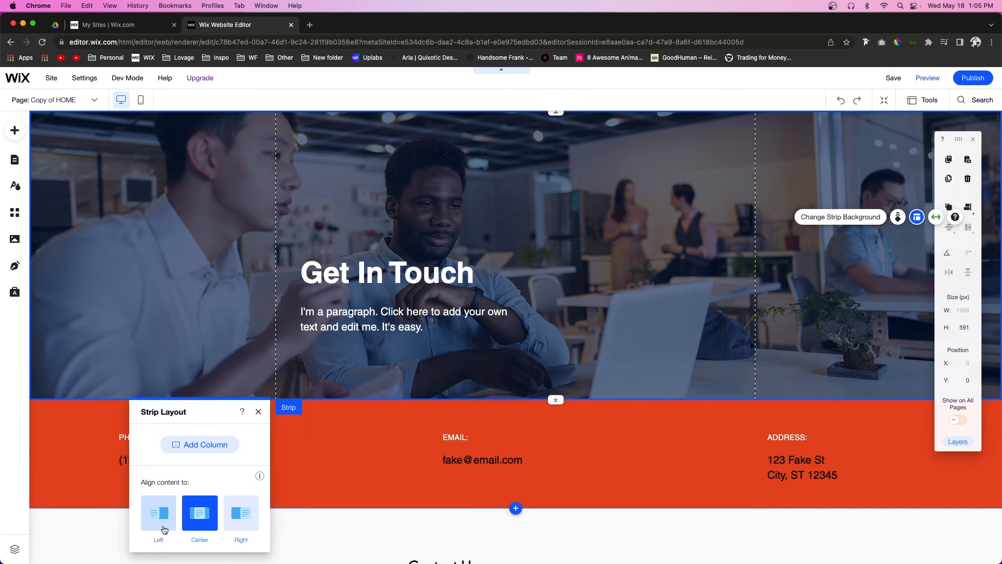
click(155, 519)
Shift the "Get In Touch" heading and paragraph right so their left edge aligns with the PHONE label below.
click(293, 259)
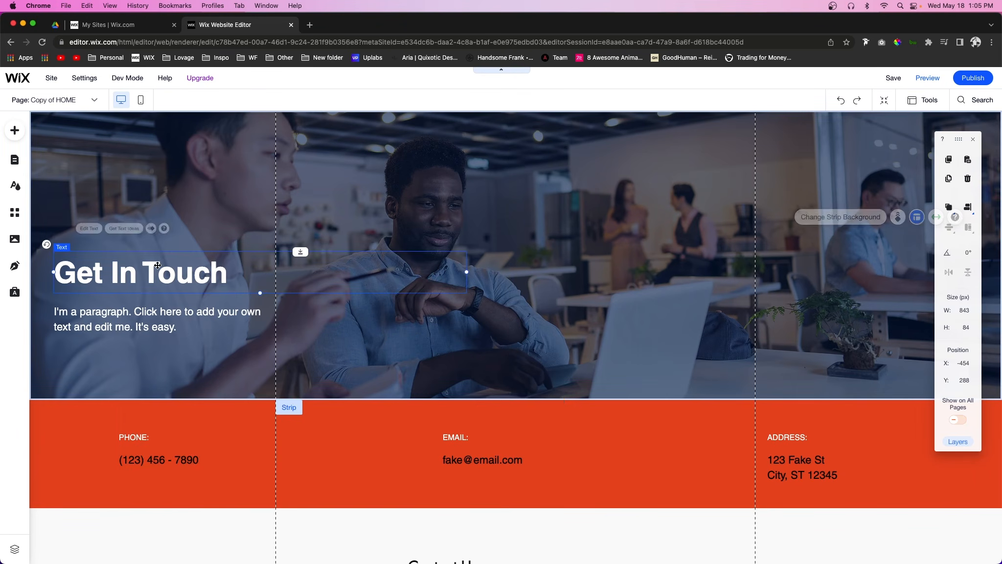
shift+click(140, 318)
drag(140, 318, 206, 324)
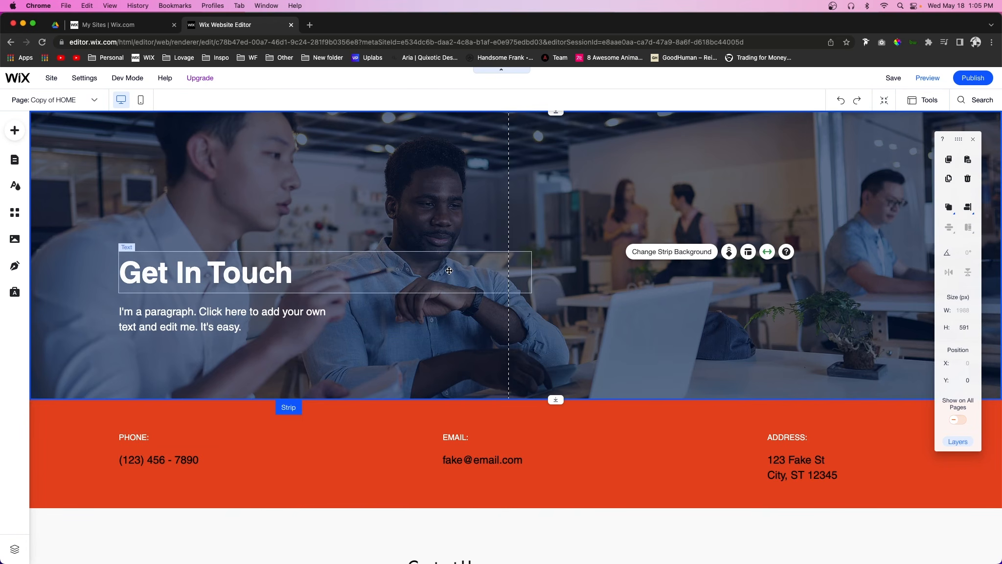
click(560, 277)
click(617, 293)
Review the page layout from the photo header through the contact details strip to the contact form.
scroll(617, 293, down, 3)
scroll(617, 294, up, 3)
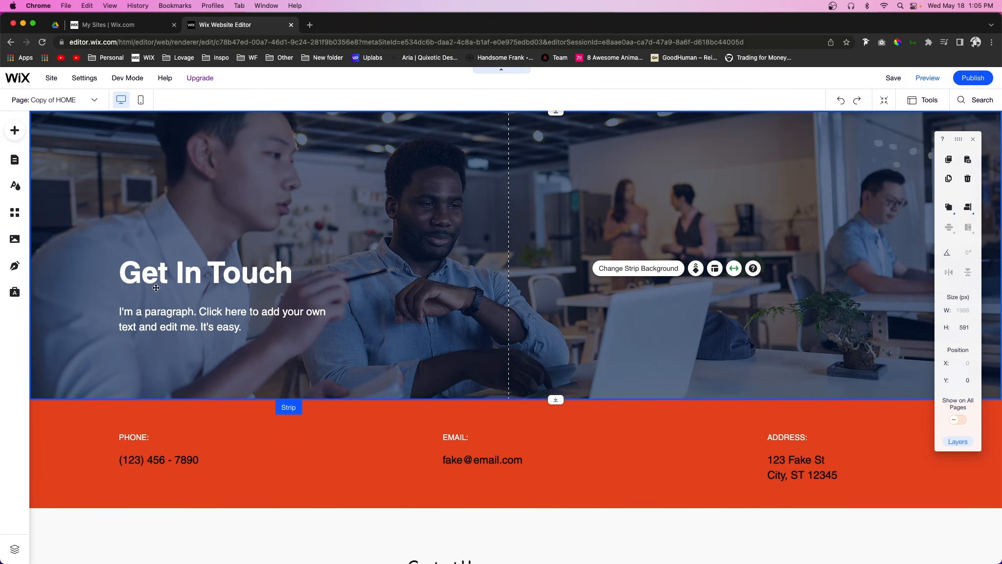
scroll(172, 264, down, 7)
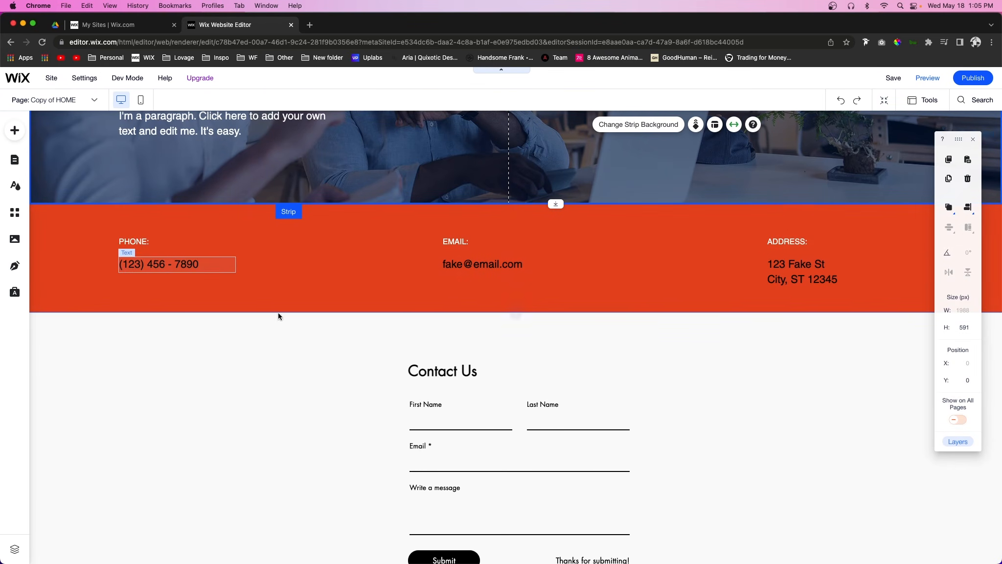
scroll(763, 283, down, 2)
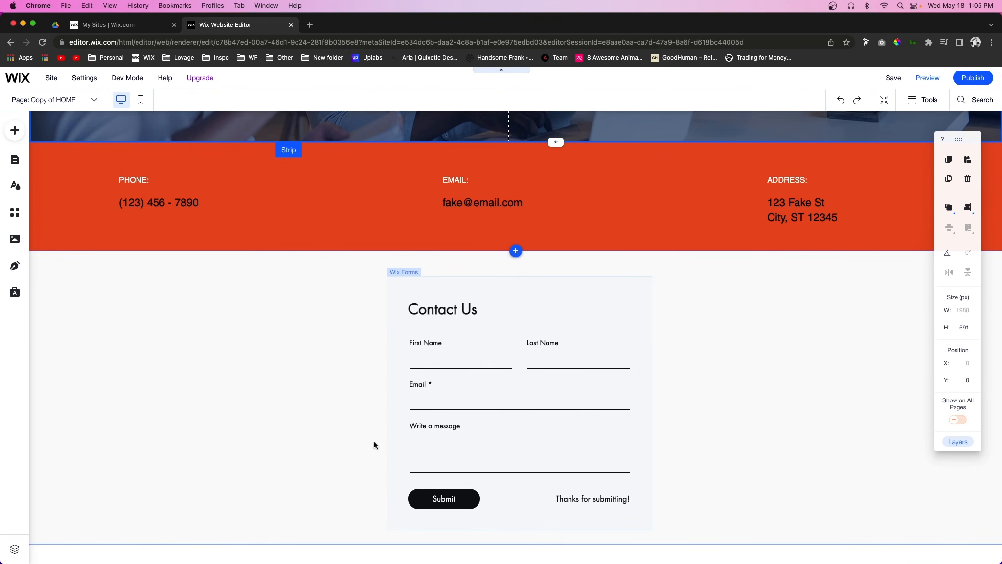
scroll(717, 312, up, 5)
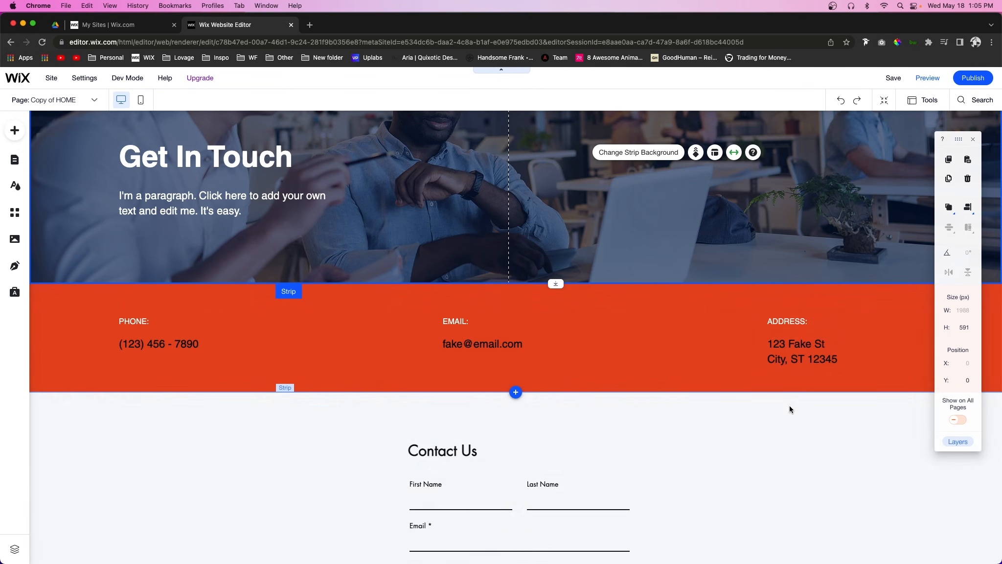
scroll(779, 484, up, 3)
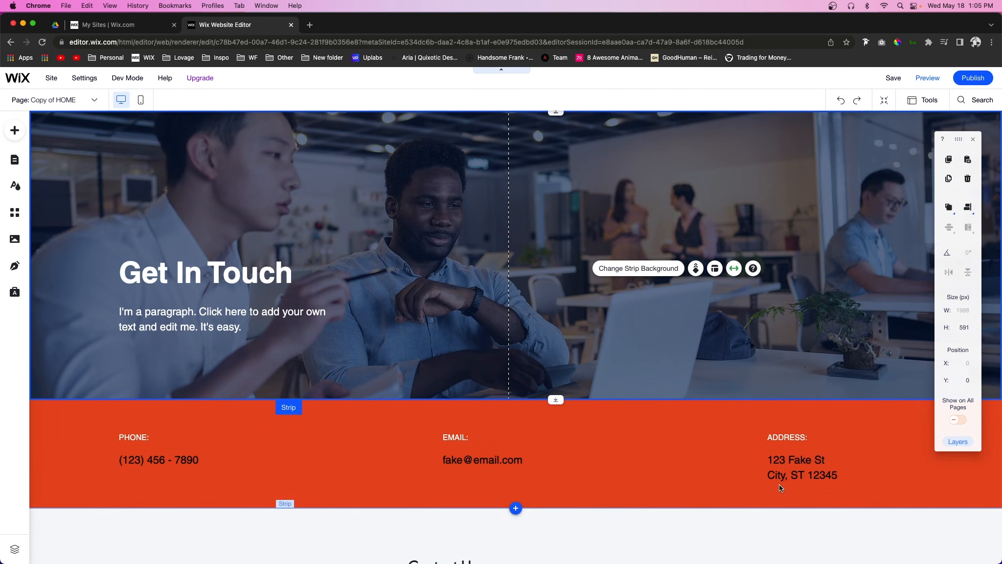